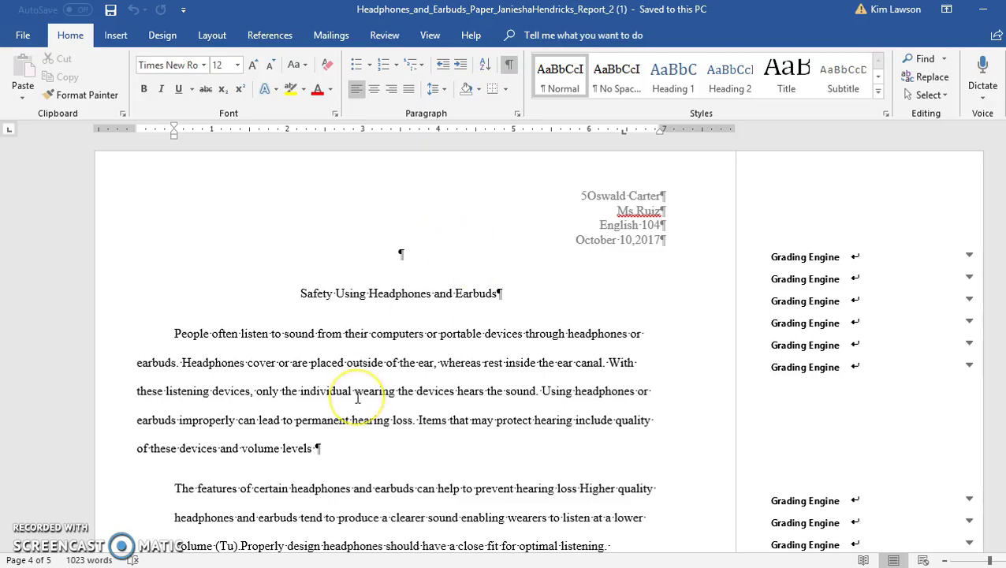
Open the page header, highlight its four lines of student and course information, and return to the document body
mouse_move(357, 397)
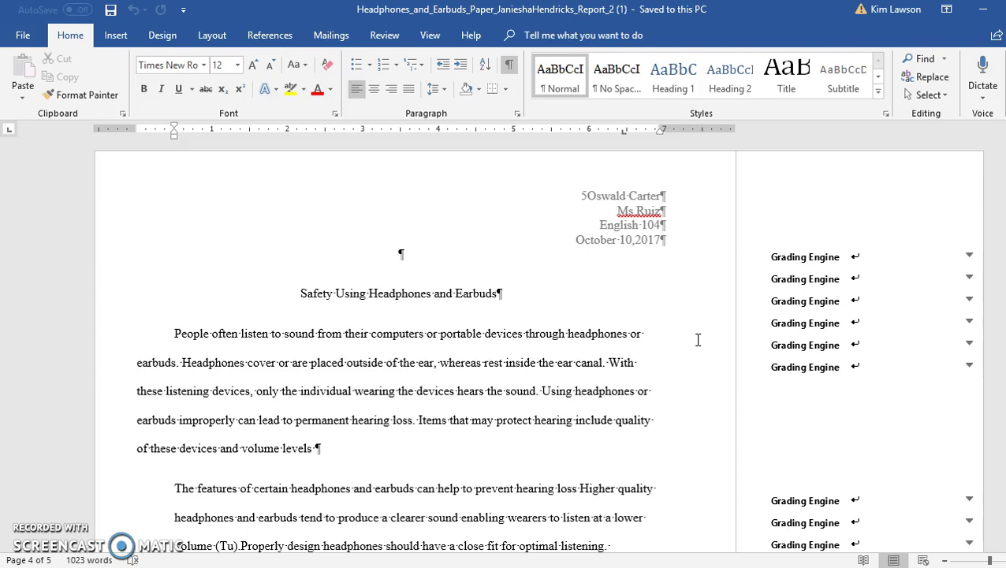
mouse_move(599, 330)
click(556, 233)
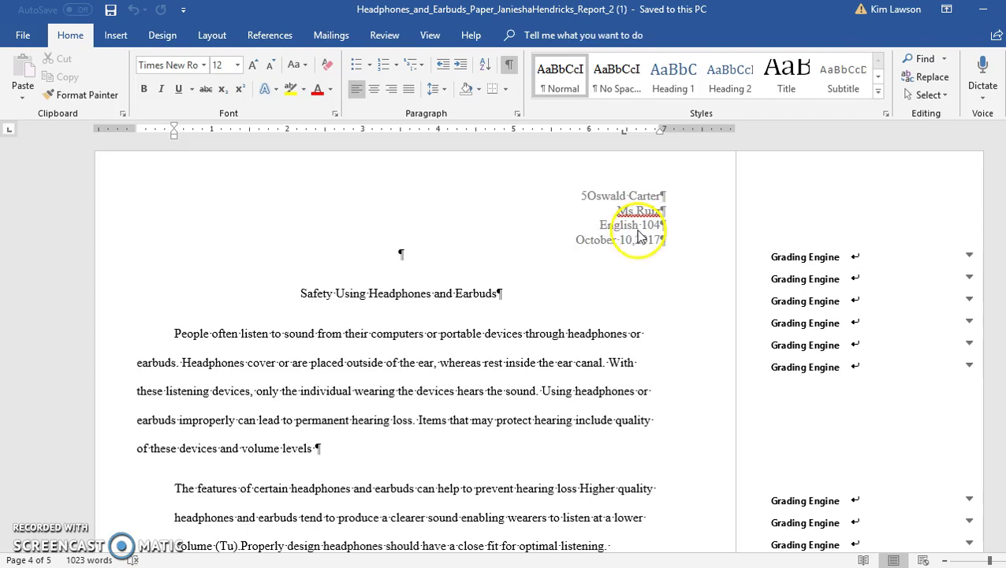
double_click(356, 194)
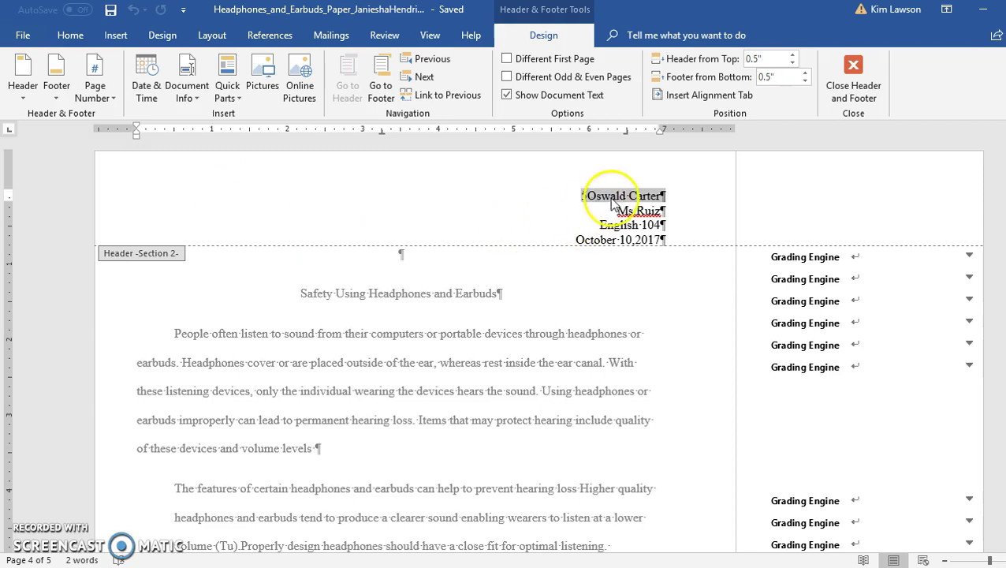
click(588, 208)
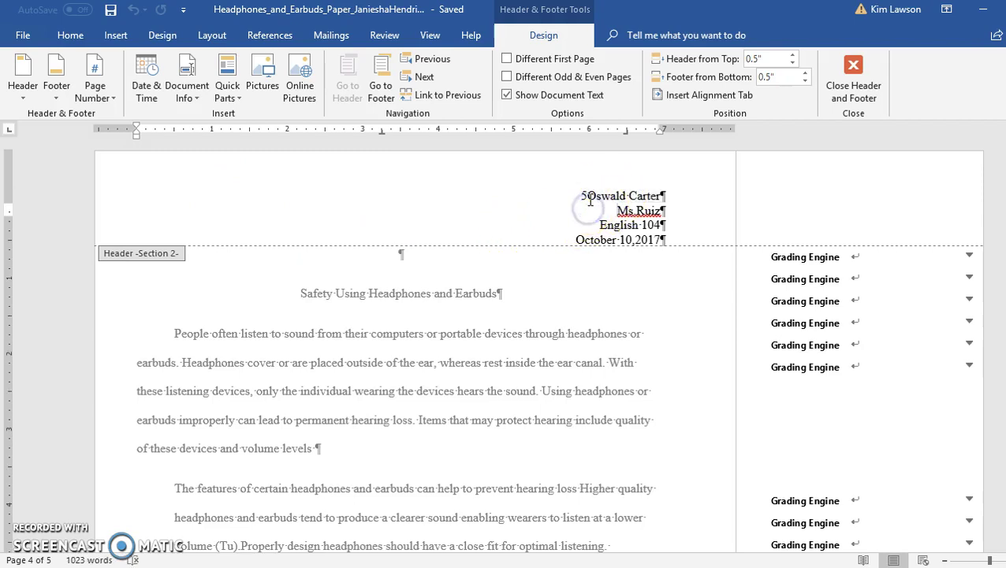
drag(589, 197, 660, 241)
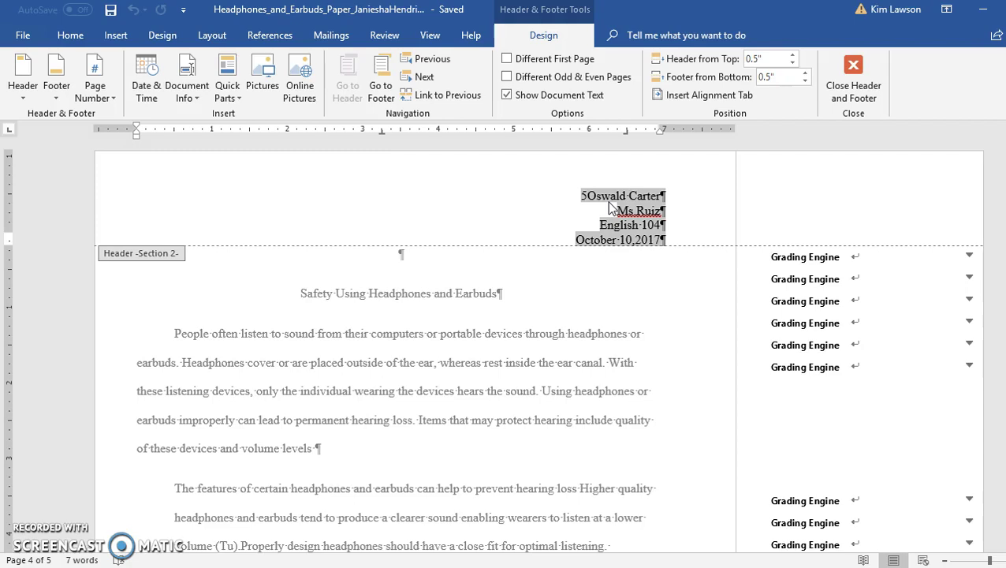
drag(609, 207, 767, 162)
click(853, 69)
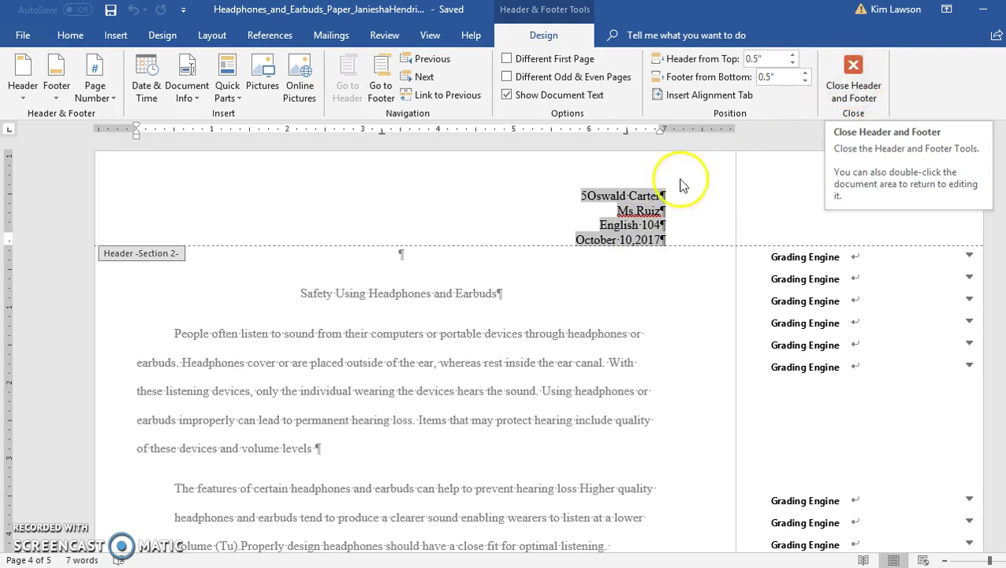
click(574, 293)
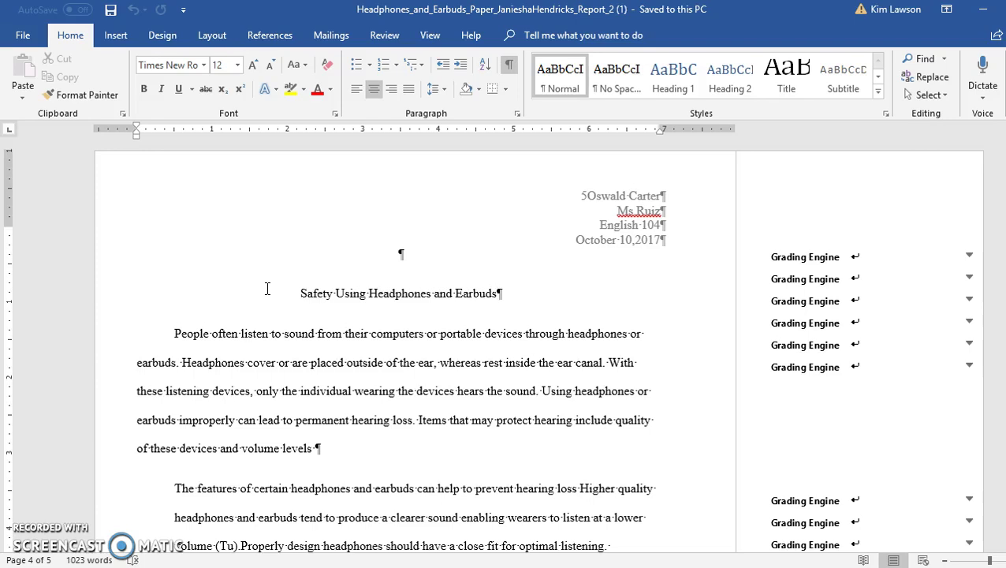
Open the Normal style for modification and choose Times New Roman as its font
click(287, 205)
right_click(557, 81)
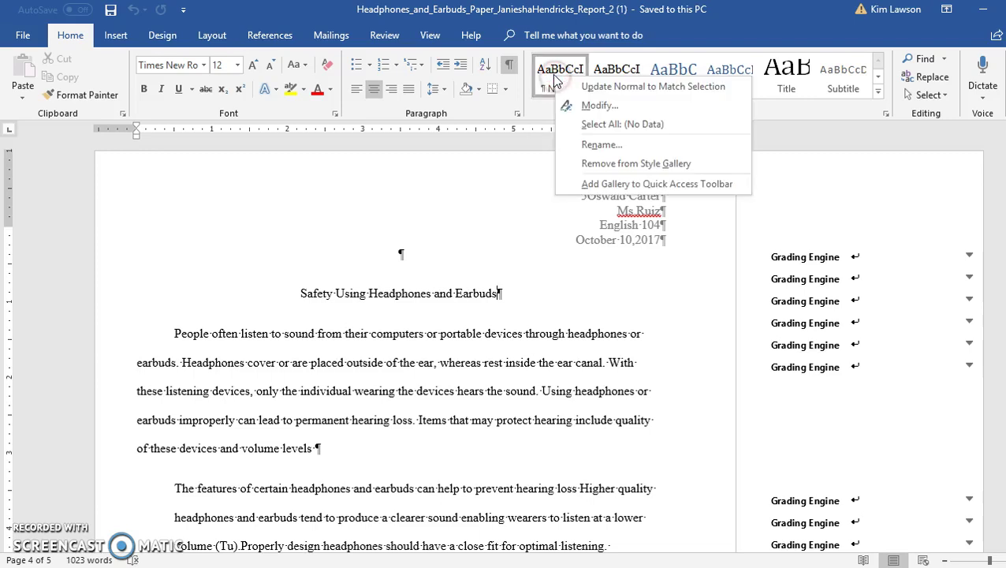
click(597, 106)
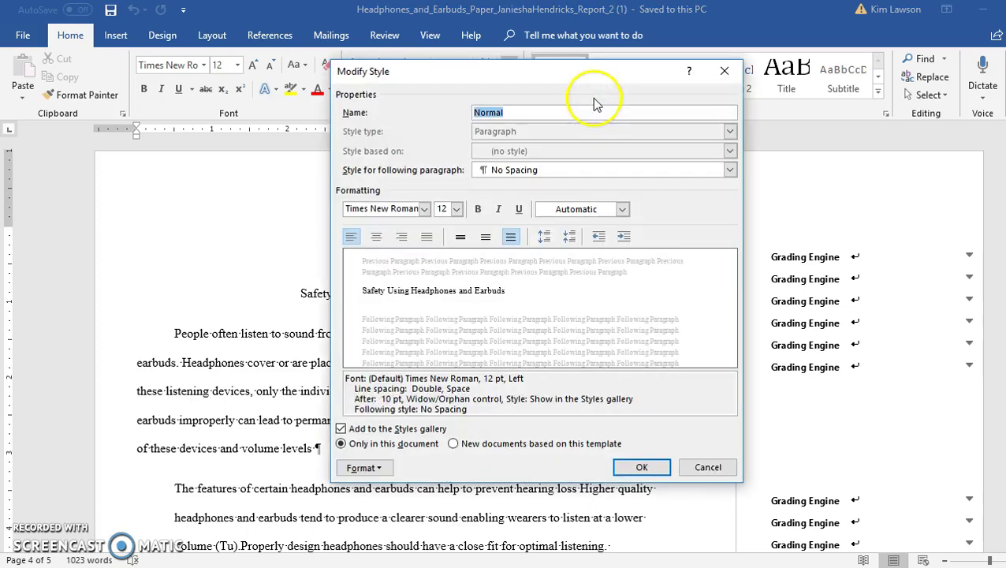
click(425, 208)
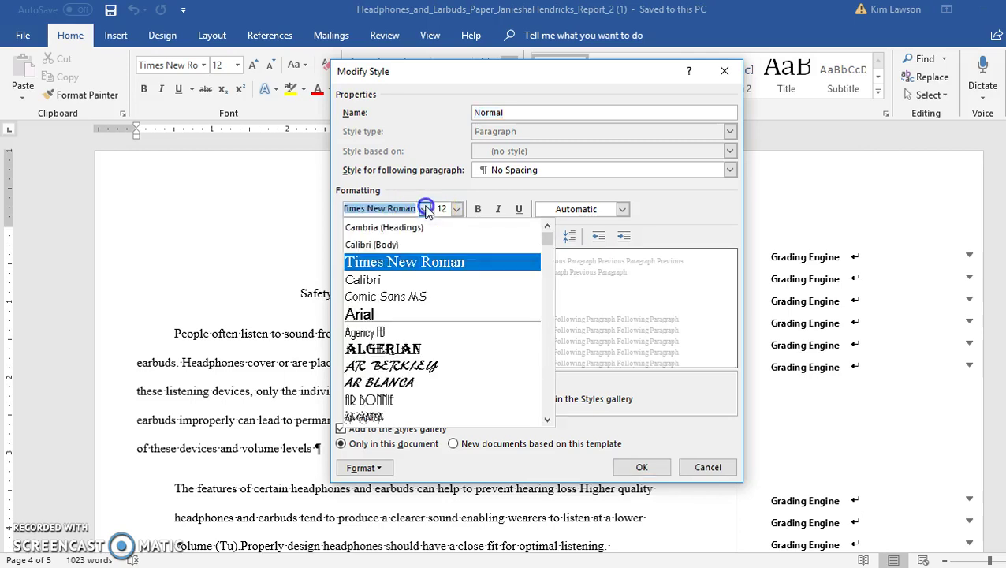
click(398, 264)
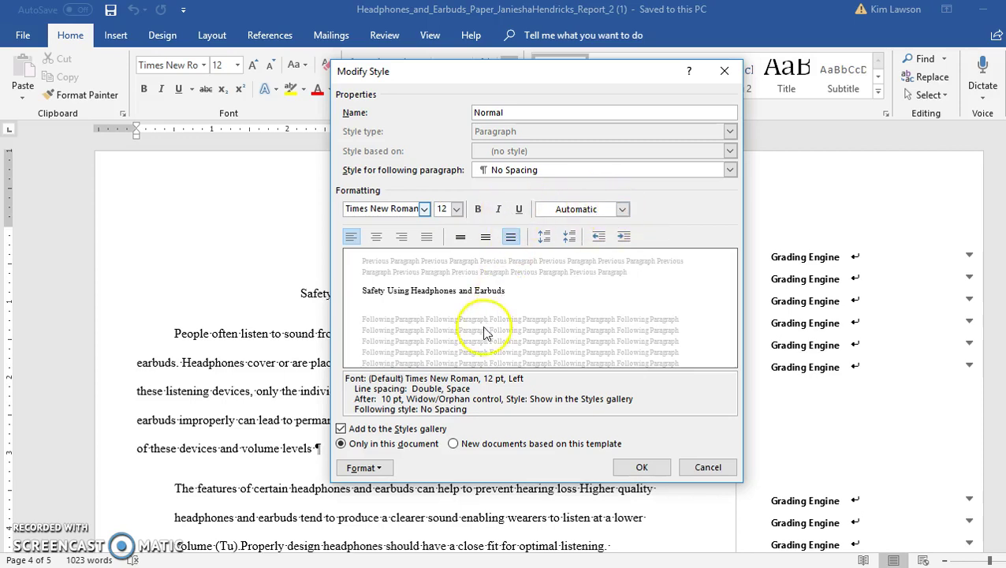
Set the Normal style's paragraph spacing after to 0 pt and apply the style change
click(378, 467)
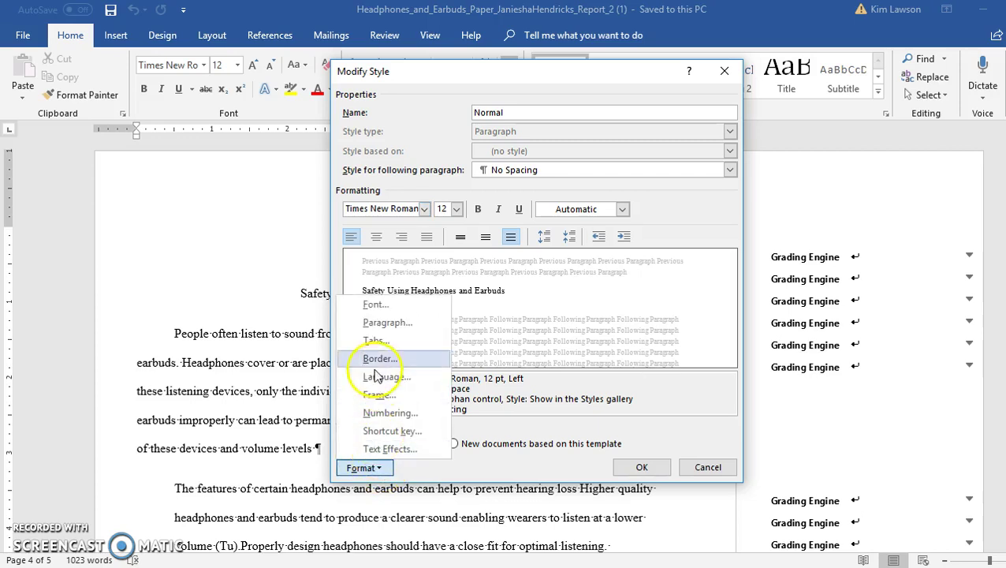
click(389, 322)
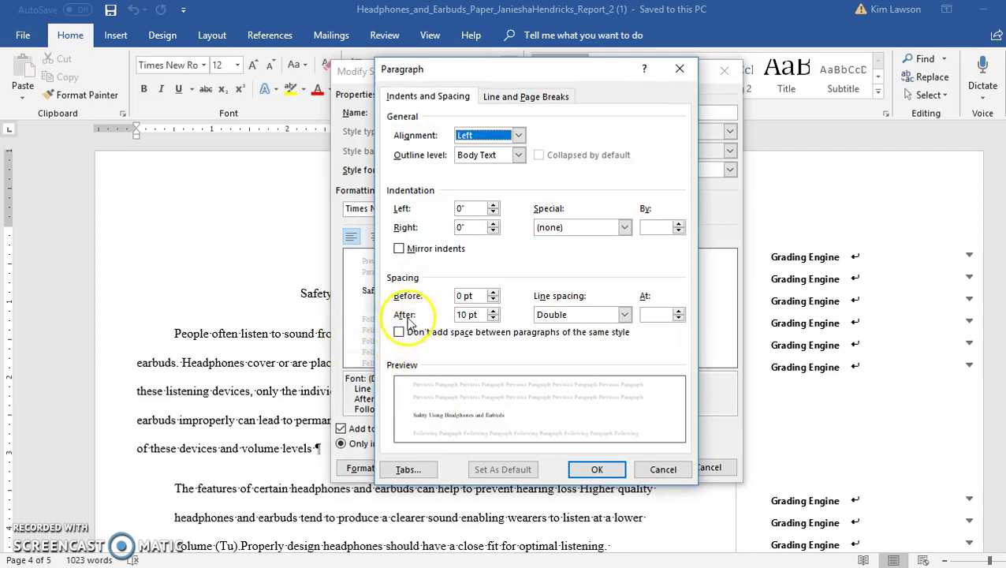
click(493, 319)
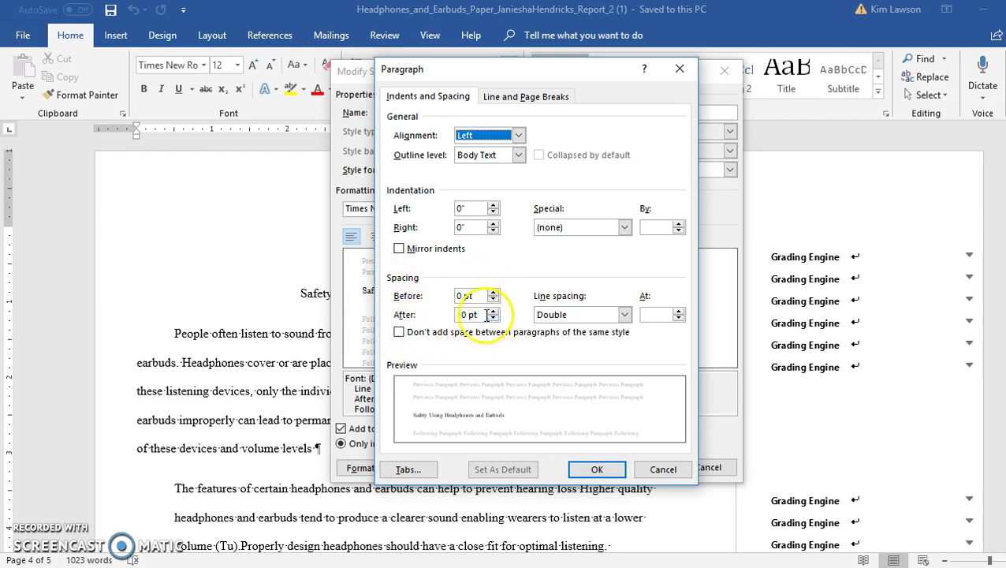
click(492, 319)
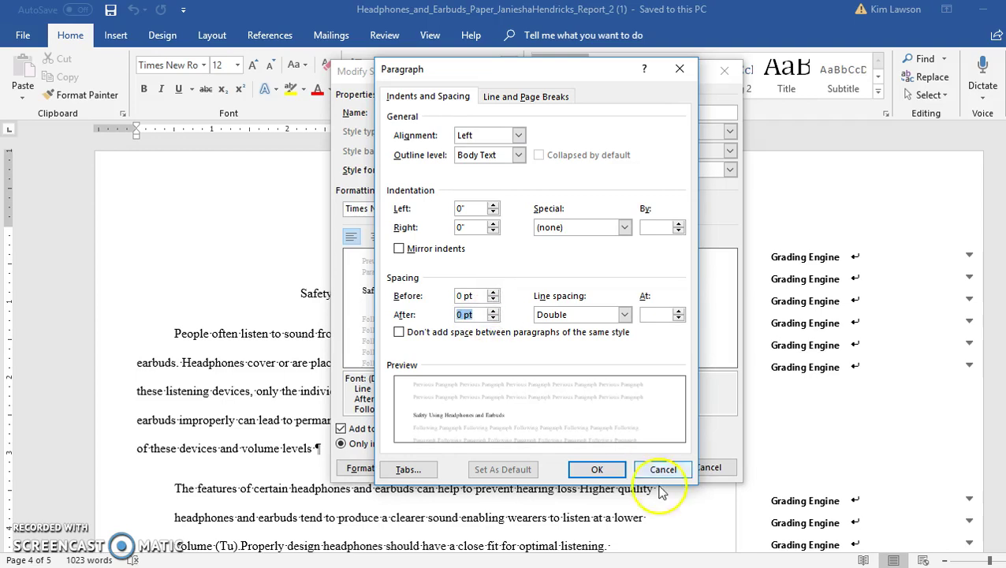
click(597, 469)
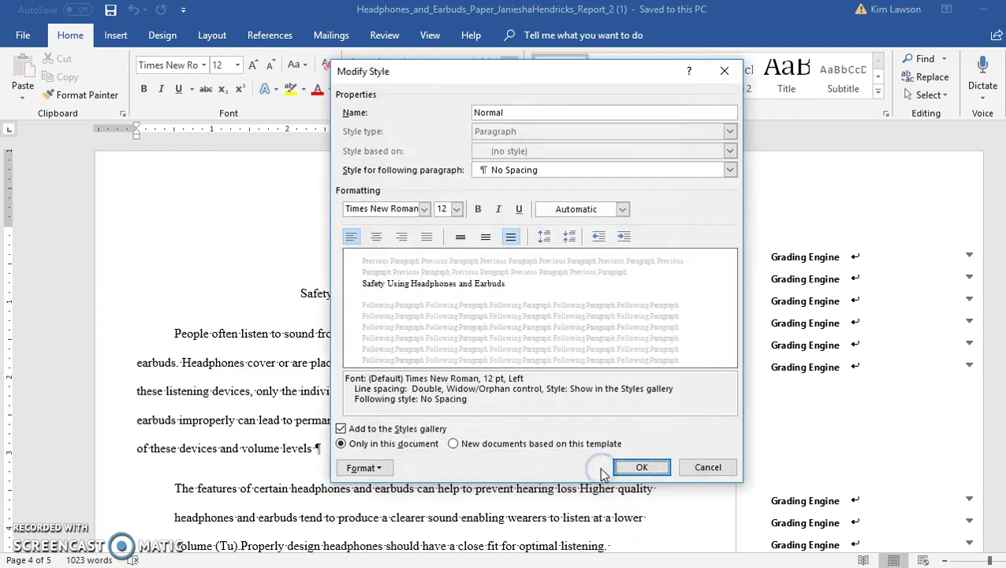
click(640, 468)
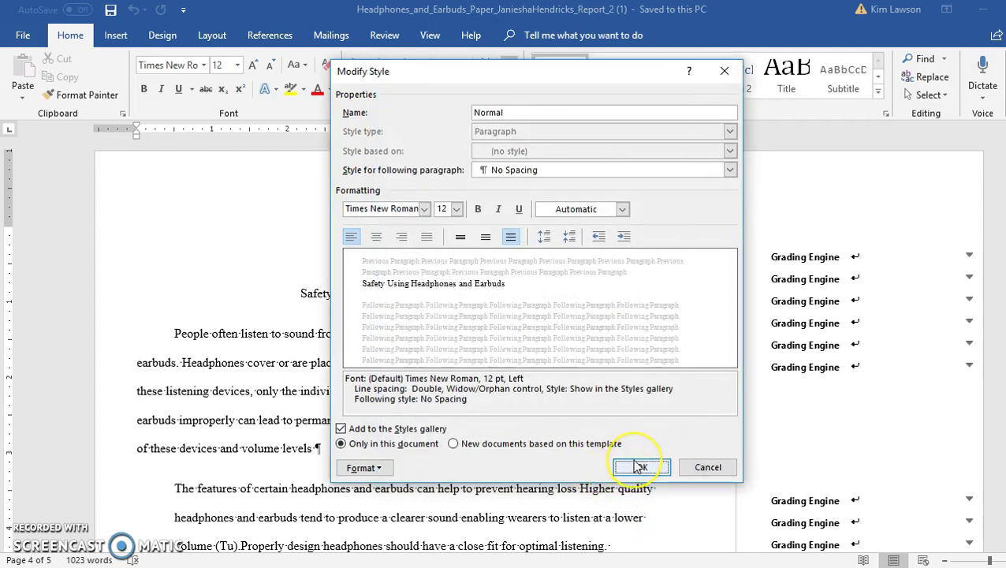
Check the Normal style's paragraph spacing and line spacing settings
click(382, 468)
click(385, 322)
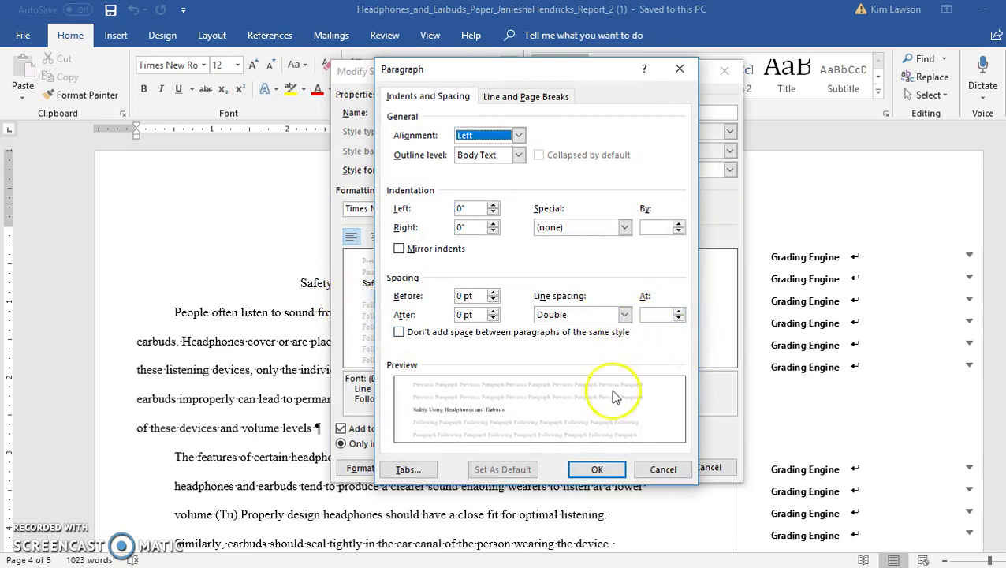
click(599, 468)
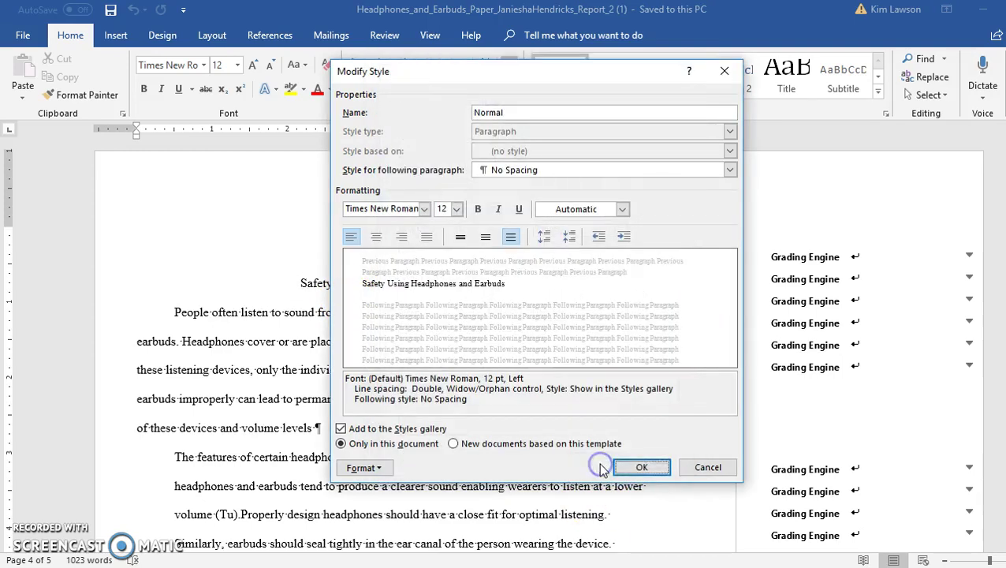
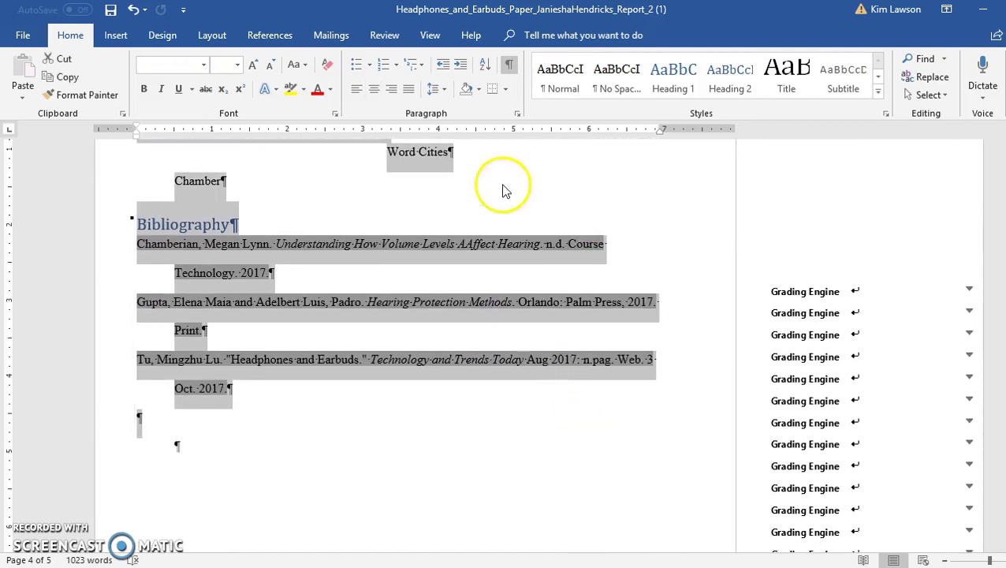
With the paper's text selected, reopen the Normal style's paragraph settings and accept them as they are
right_click(562, 84)
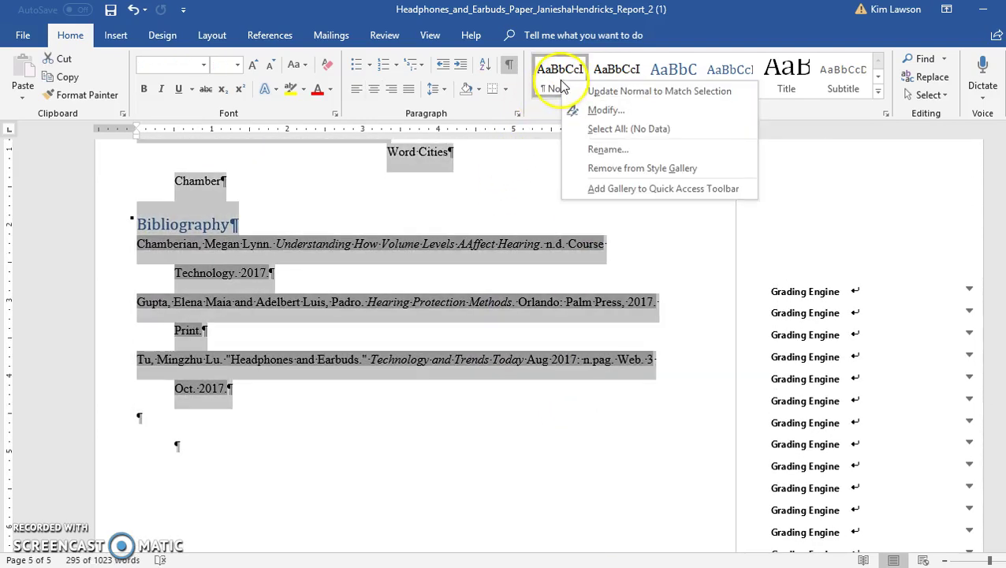
click(584, 109)
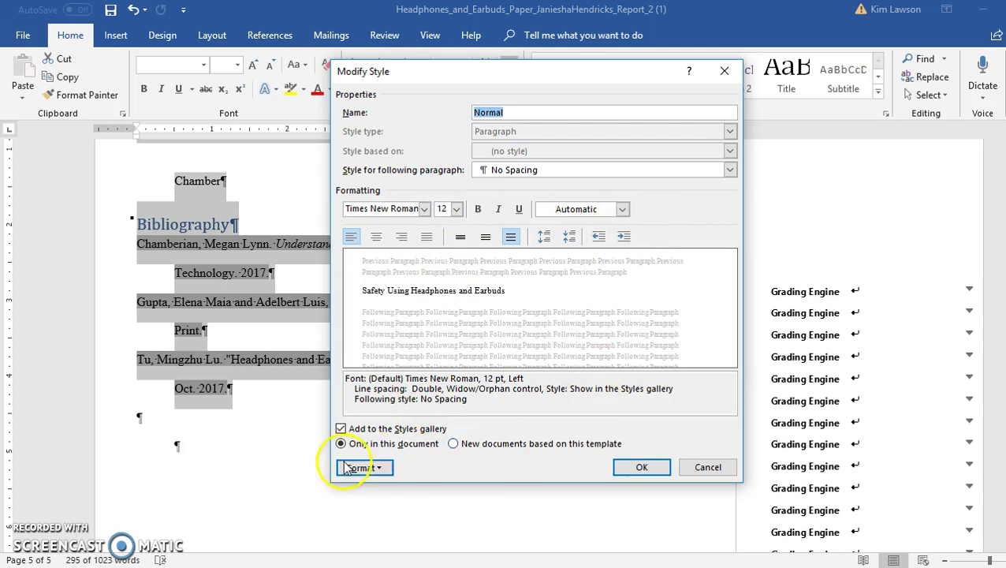
click(389, 469)
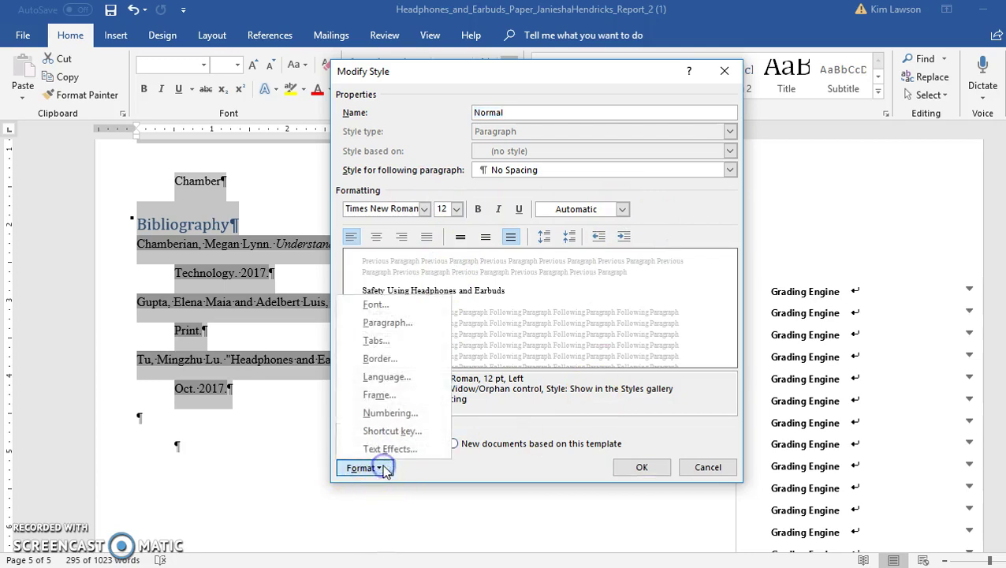
click(383, 325)
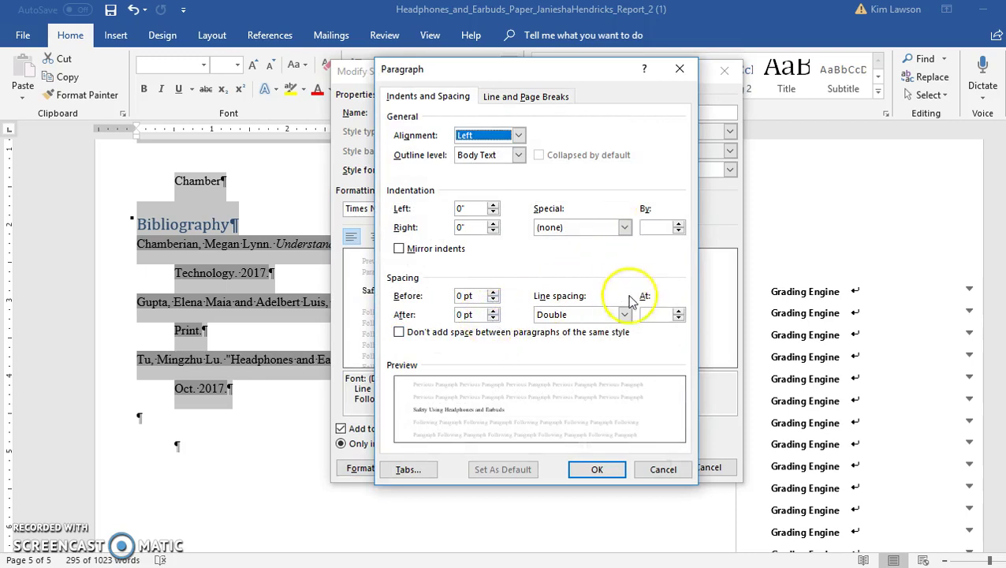
click(602, 470)
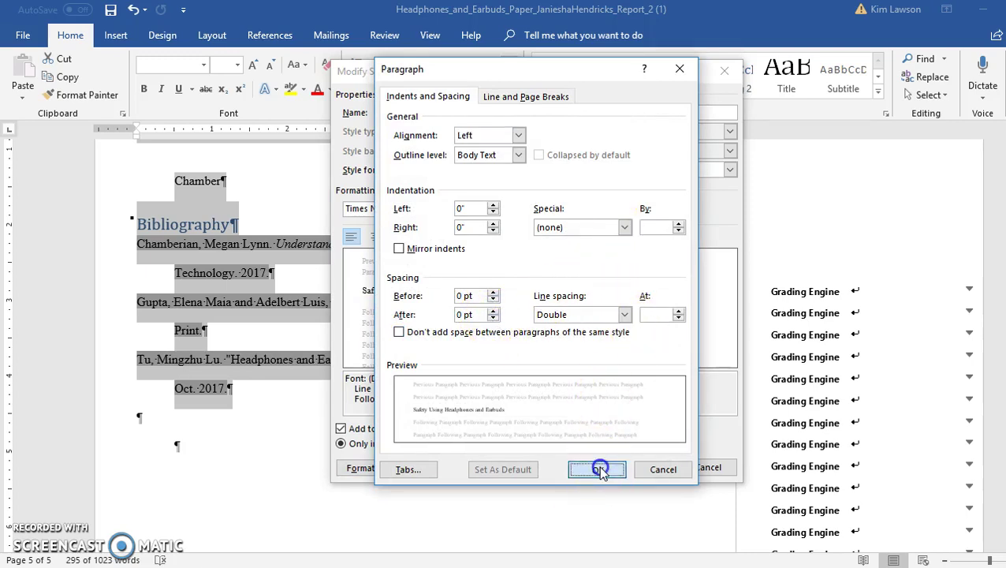
click(639, 467)
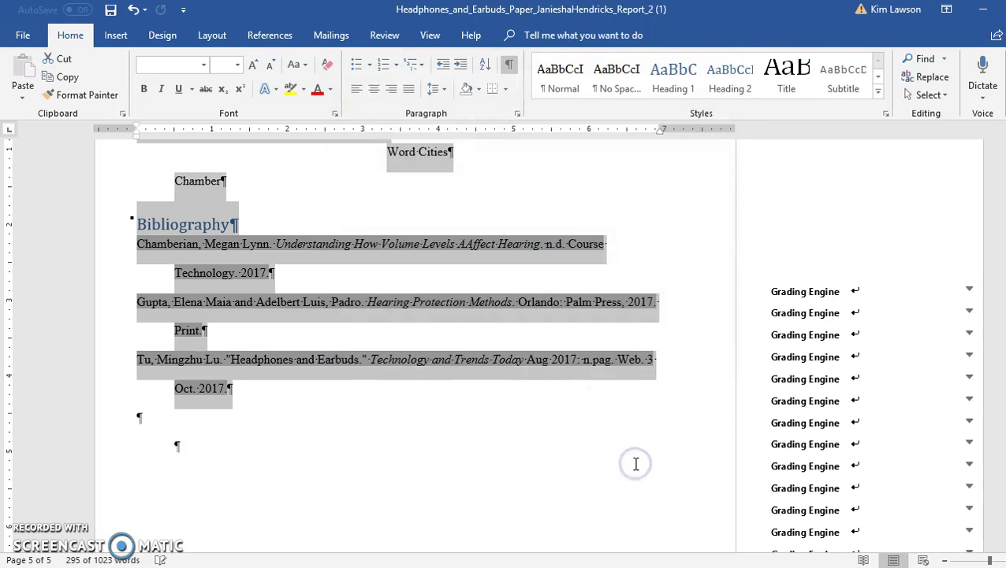
Examine the paragraph spacing and indentation from the title page text through to the bibliography
scroll(488, 352, up, 10)
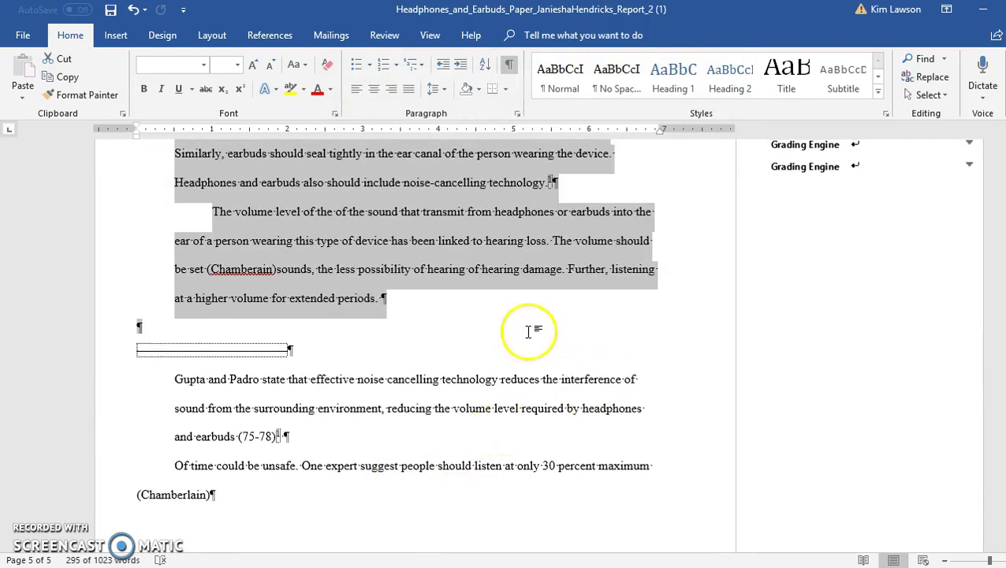
click(524, 344)
scroll(530, 418, up, 8)
scroll(533, 408, up, 4)
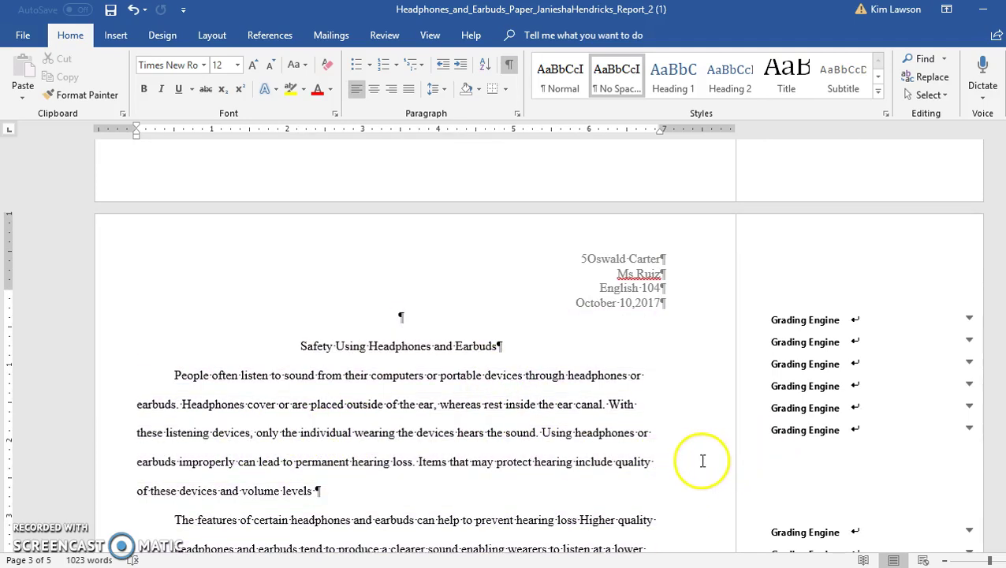
scroll(703, 461, down, 4)
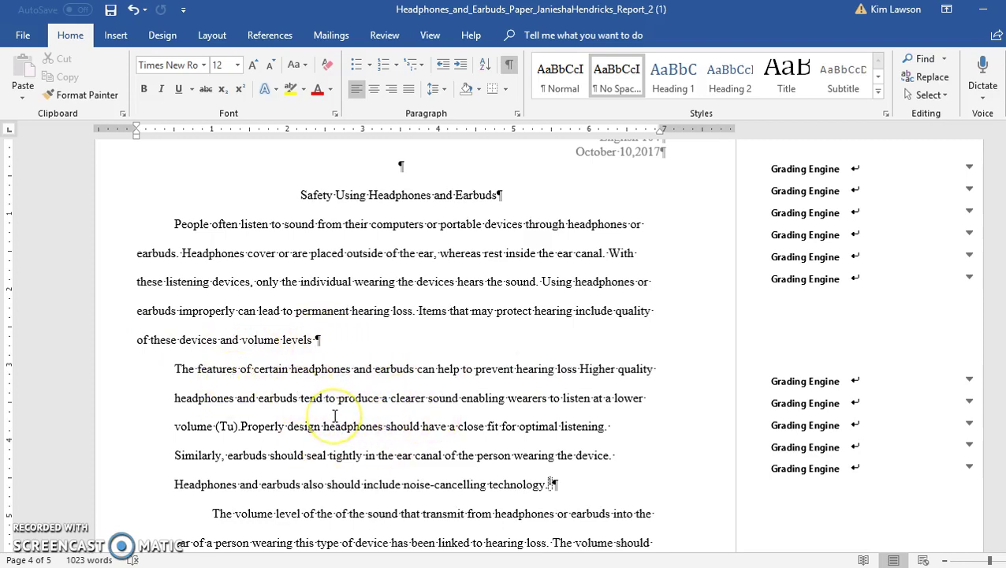
mouse_move(335, 416)
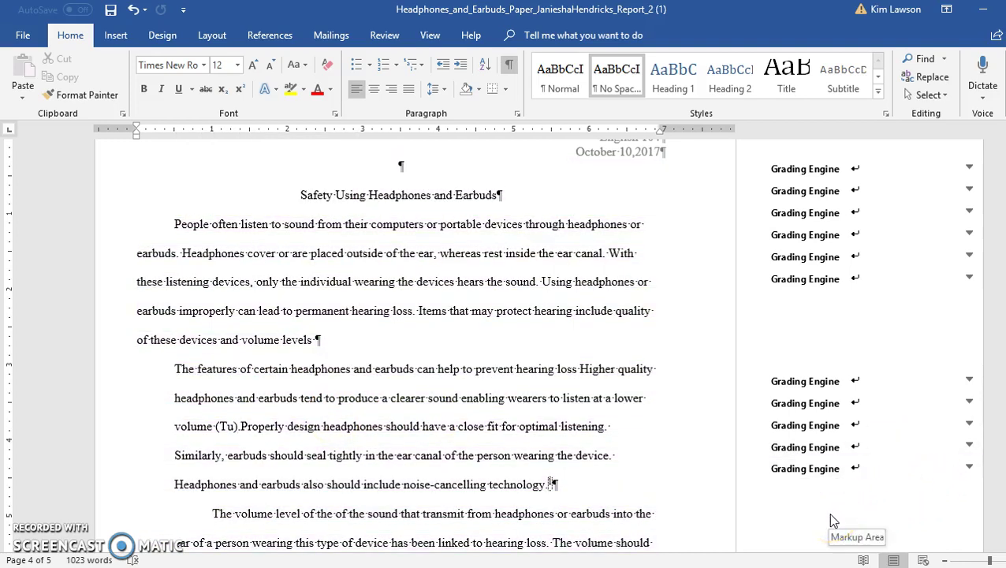
scroll(366, 321, down, 4)
scroll(335, 363, down, 10)
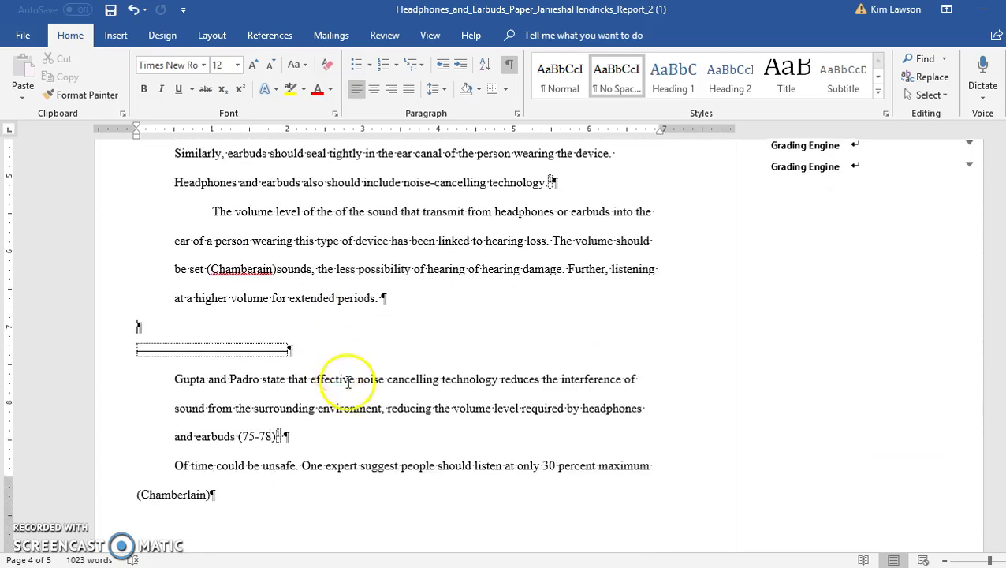
scroll(376, 404, down, 1)
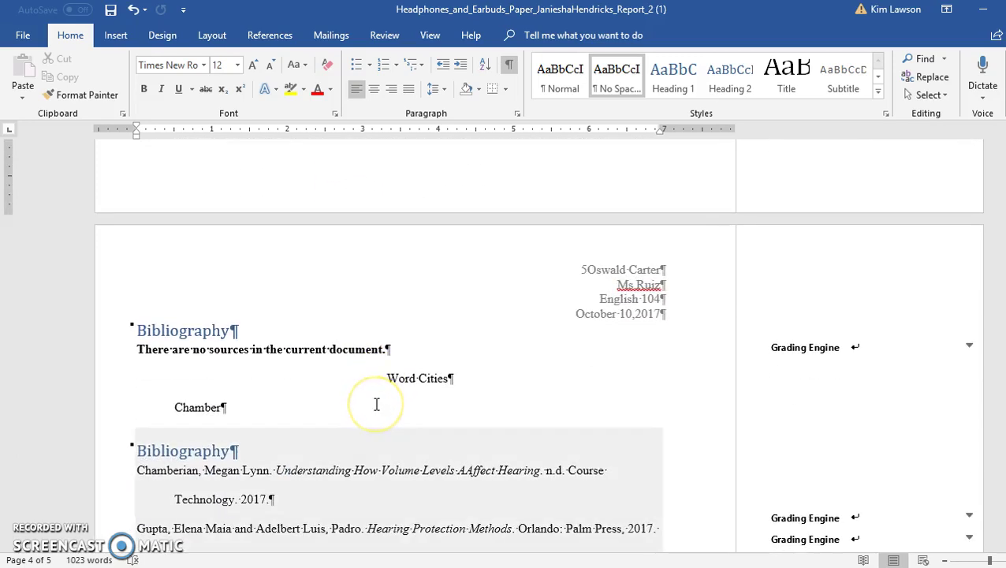
scroll(376, 404, up, 13)
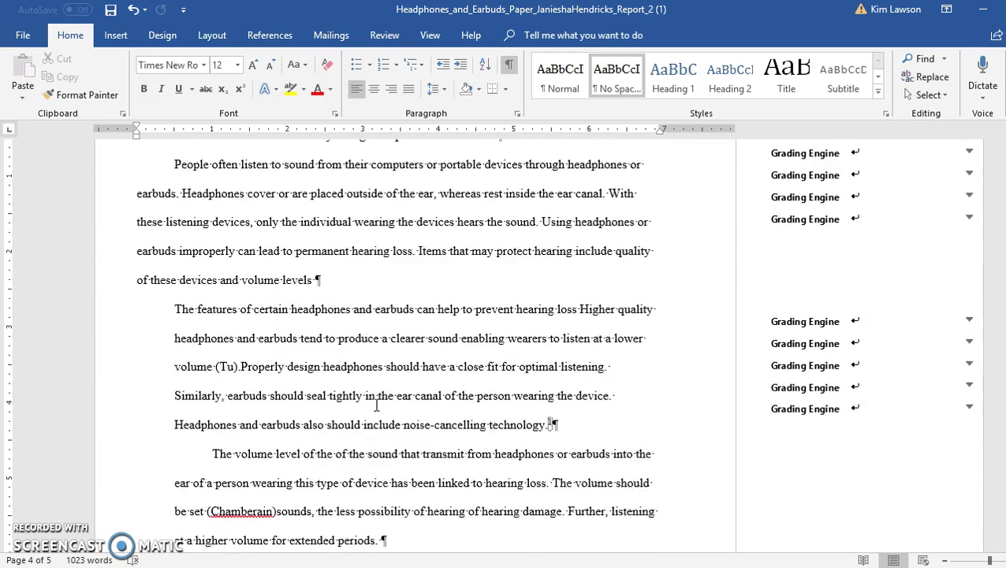
scroll(376, 405, up, 3)
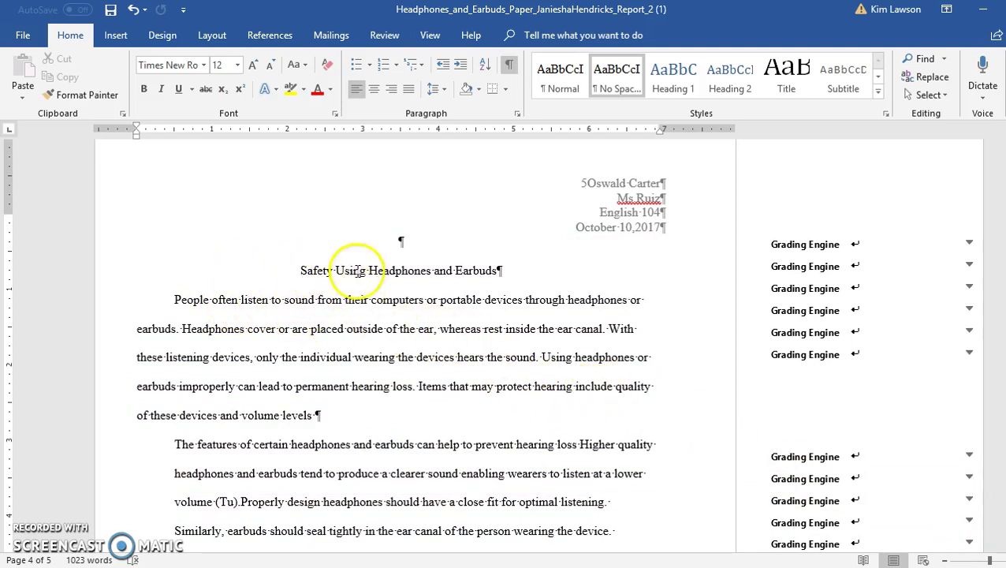
Left-align all the text from the paragraph beginning "People often listen to sound" through the bibliography entries
click(172, 296)
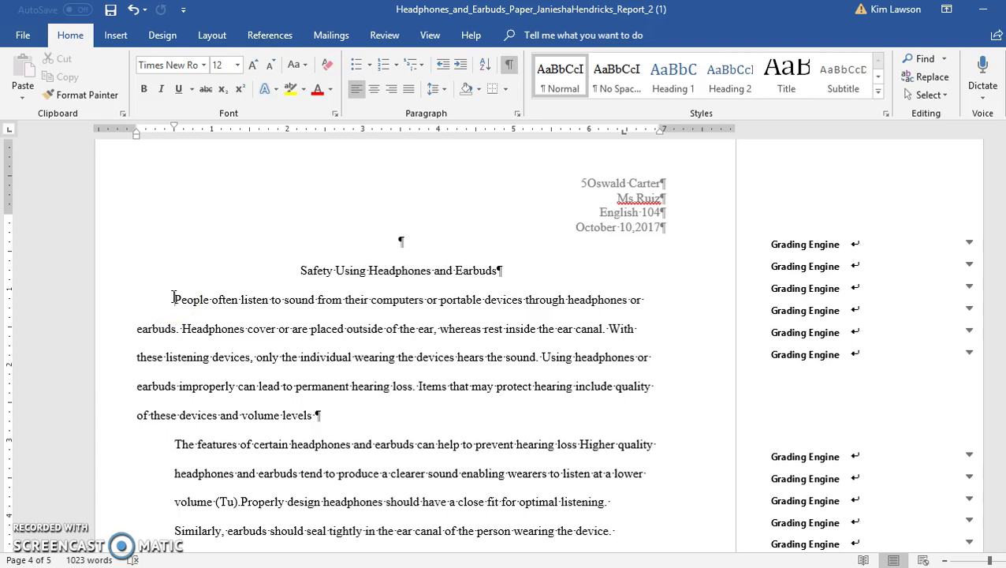
drag(233, 314, 524, 550)
scroll(399, 523, down, 1)
drag(398, 523, 343, 216)
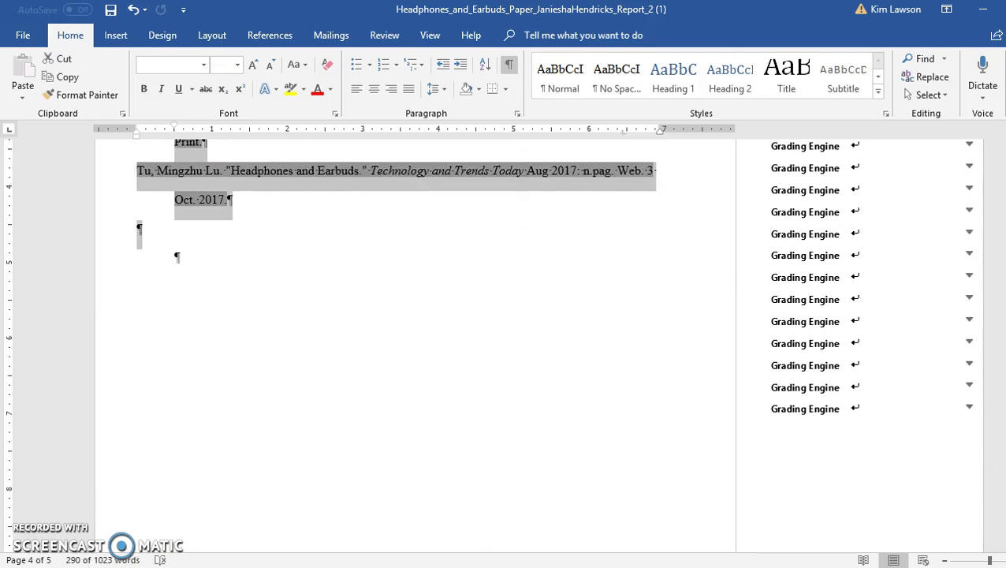
drag(999, 540, 1000, 506)
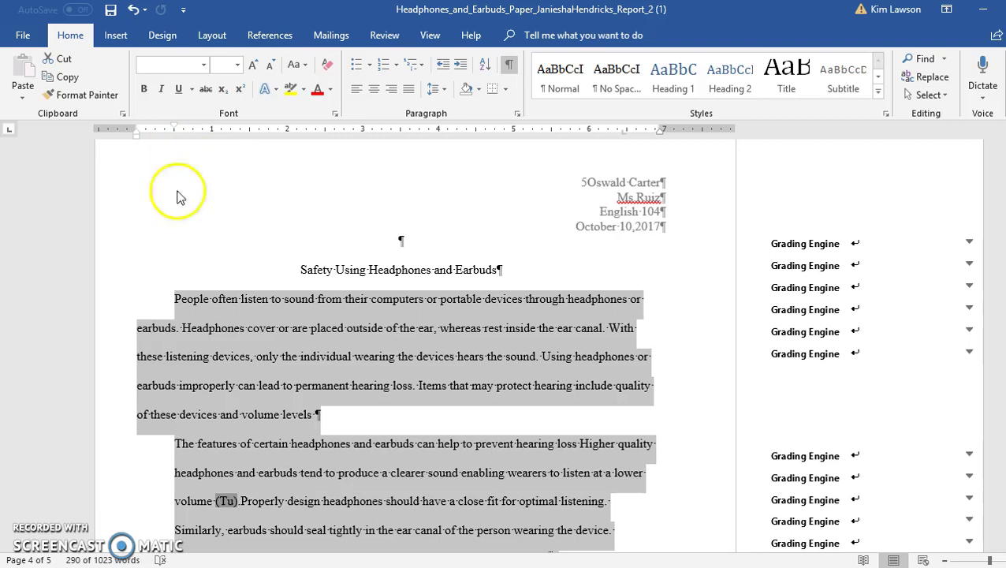
scroll(162, 465, down, 2)
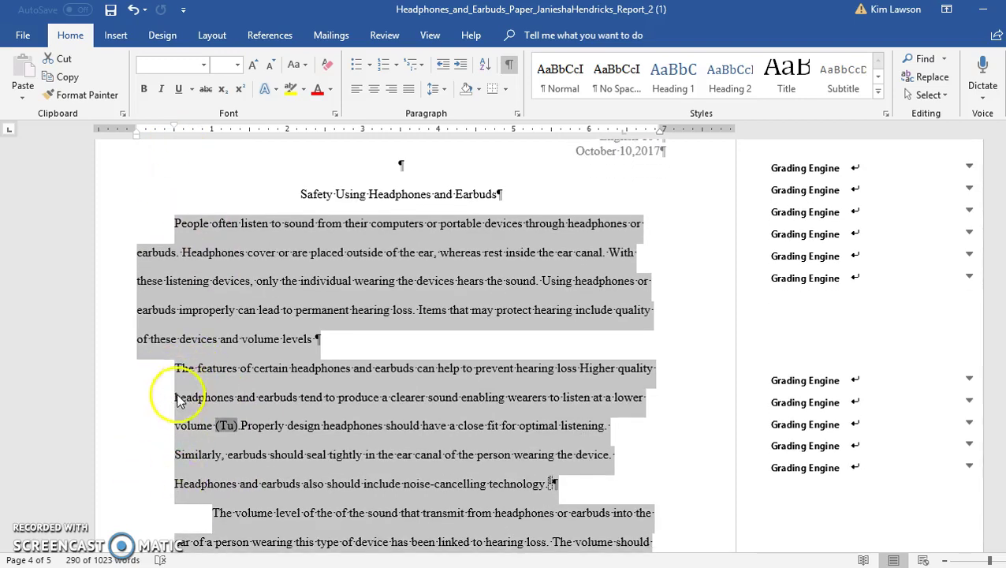
scroll(153, 441, down, 2)
scroll(150, 332, down, 1)
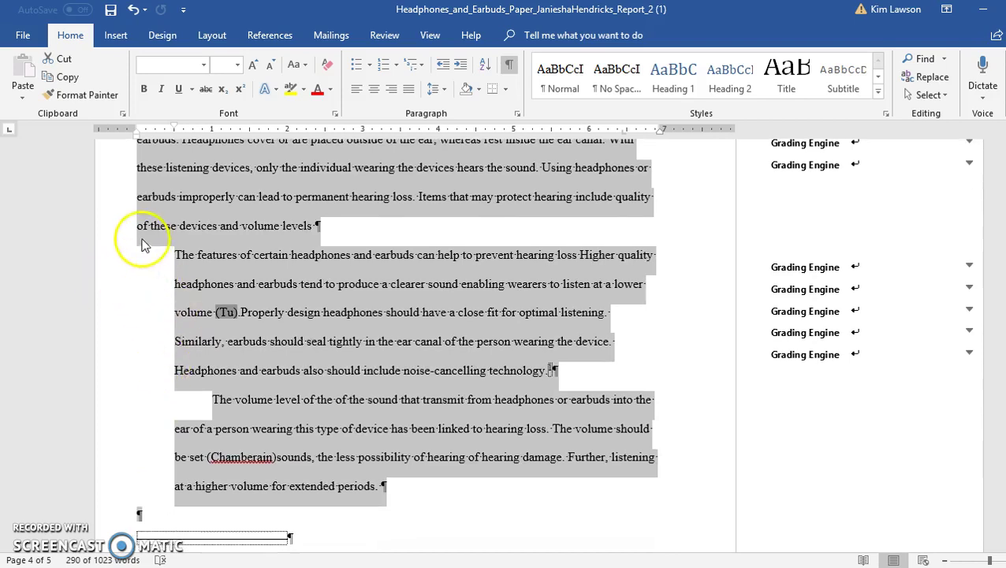
scroll(189, 343, down, 2)
scroll(218, 346, down, 15)
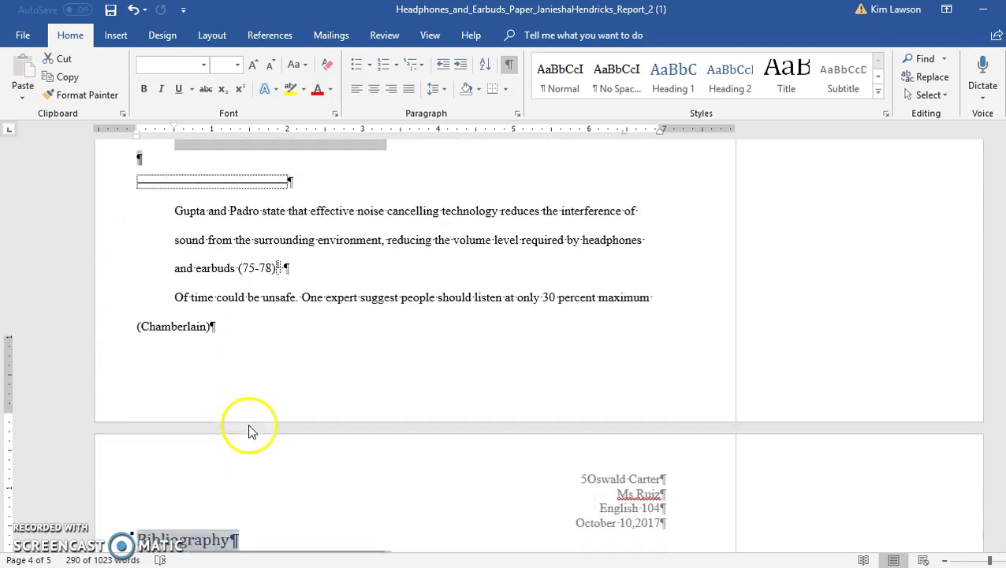
scroll(246, 442, up, 12)
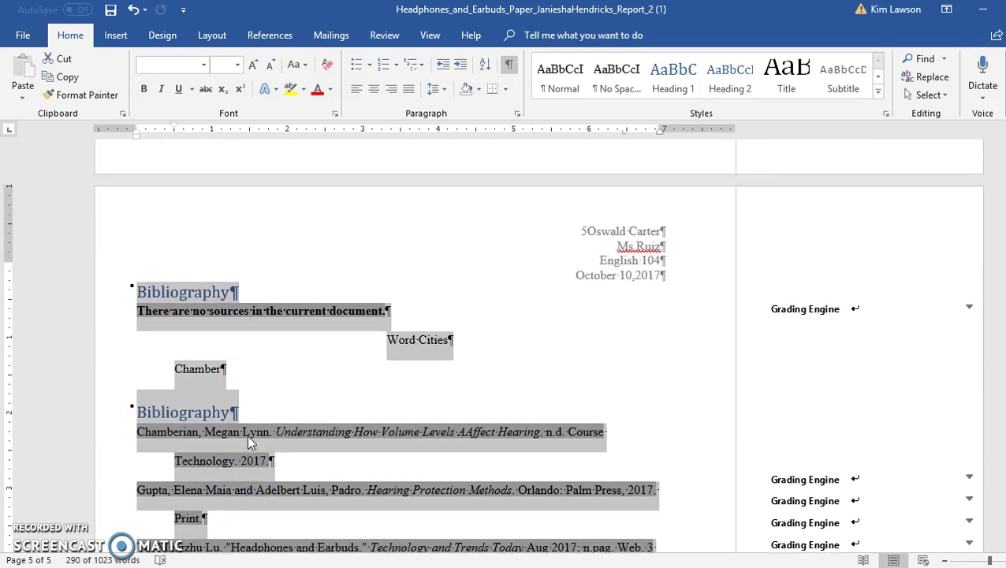
click(357, 92)
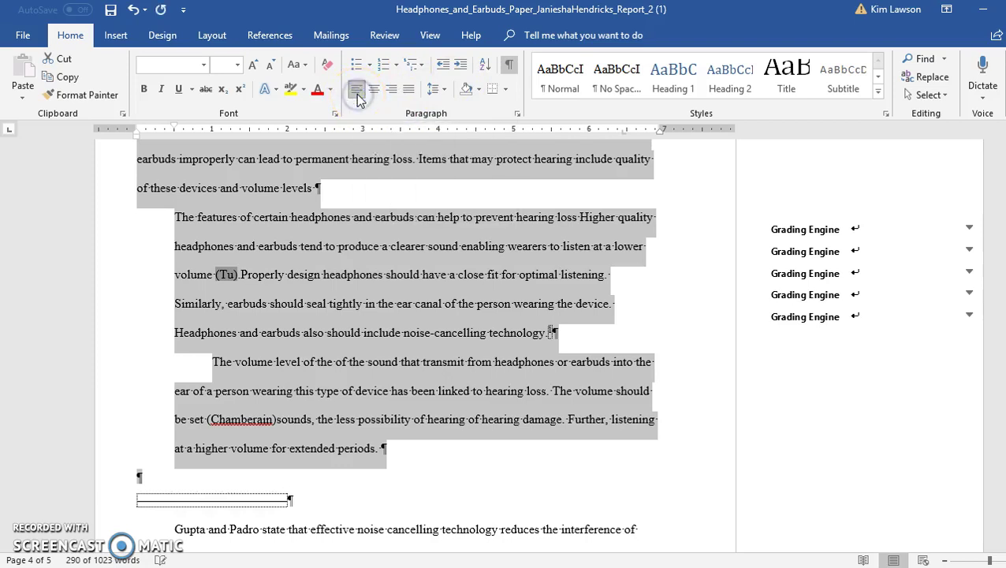
scroll(130, 307, up, 3)
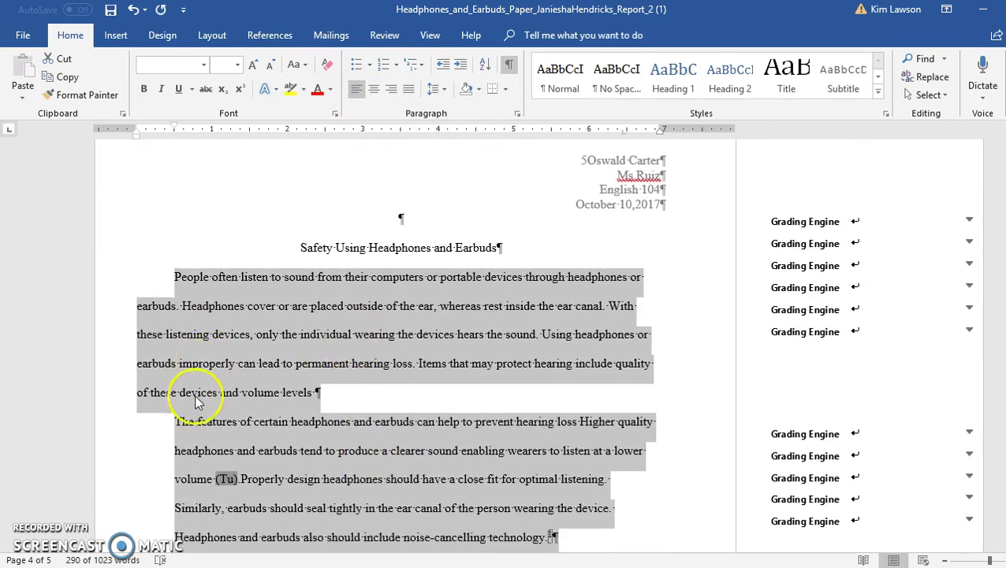
Remove the tab stop near the 1-inch mark from the paragraph beginning "The features of certain headphones"
scroll(248, 330, down, 1)
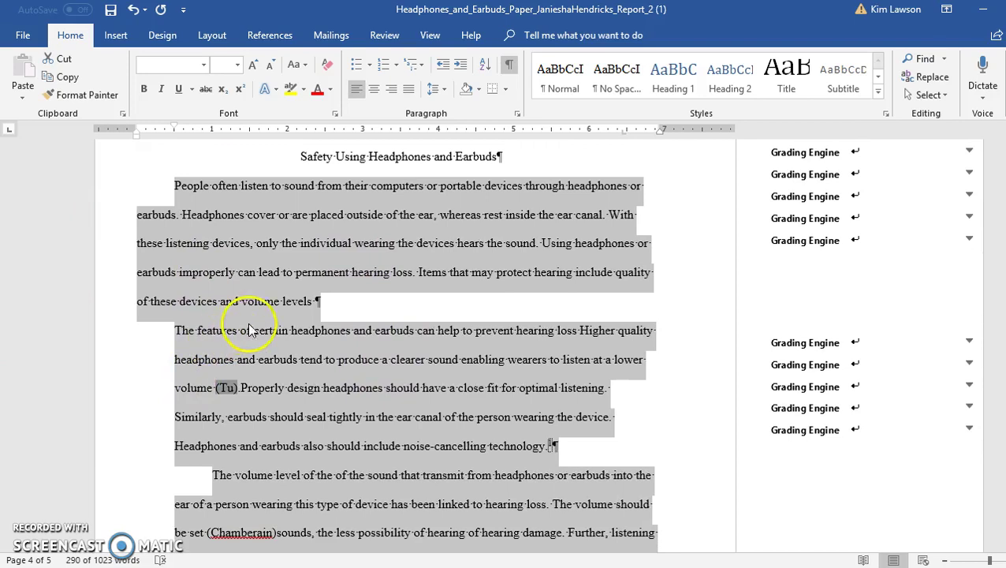
click(170, 331)
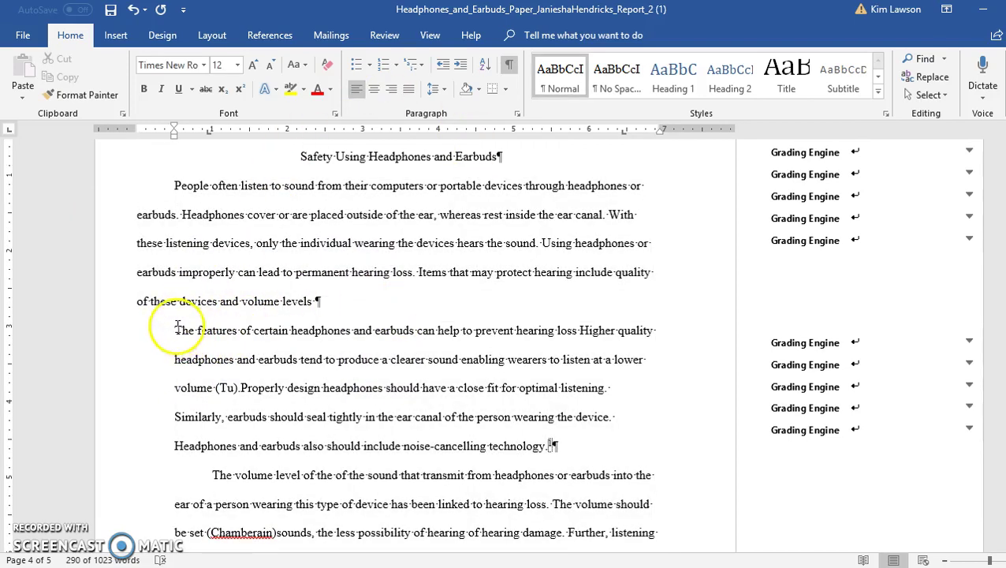
click(207, 131)
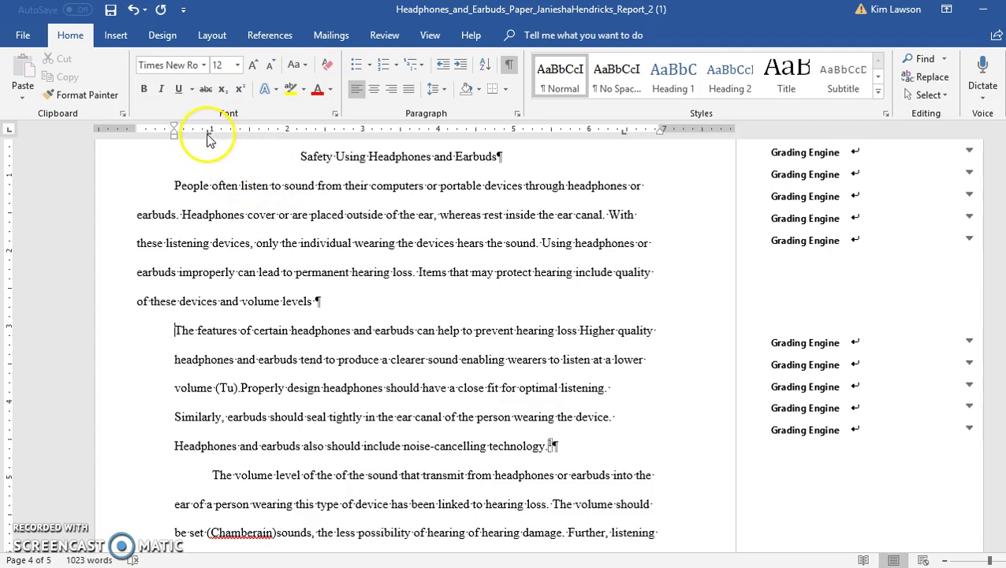
drag(208, 131, 208, 133)
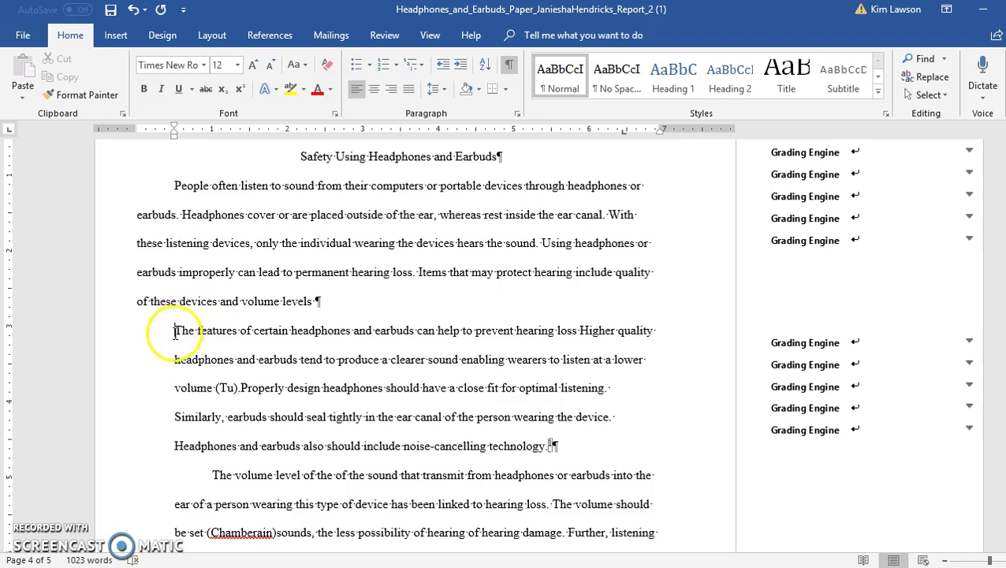
Move the left indent of the text from "The features of certain headphones" through the bibliography back to about the left margin
mouse_move(176, 330)
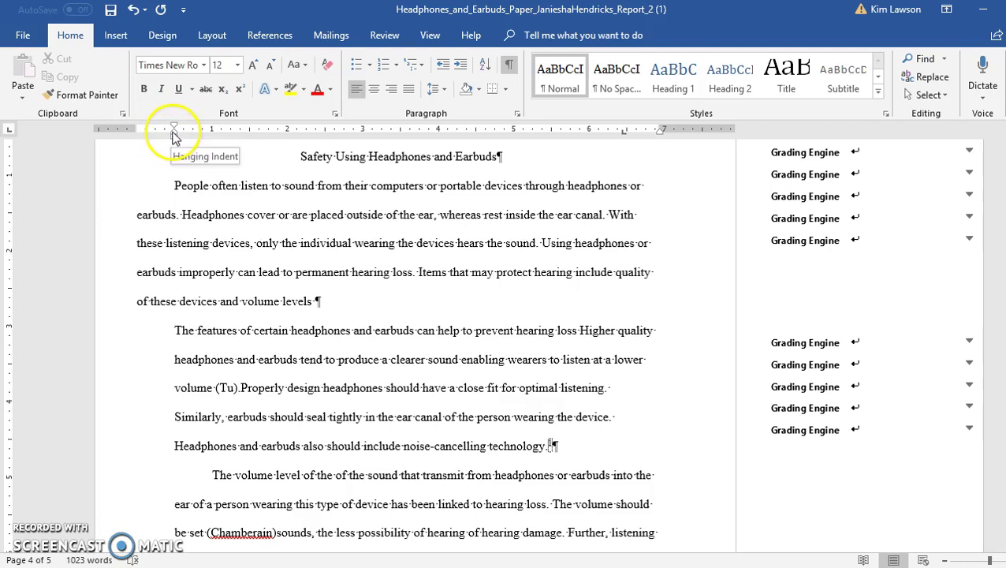
drag(167, 328, 386, 552)
scroll(532, 447, down, 4)
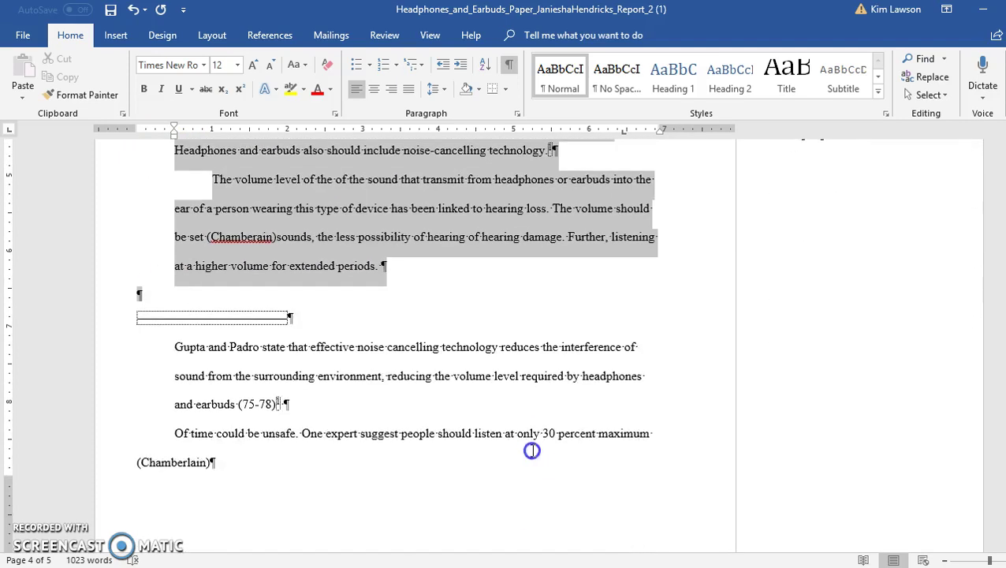
drag(264, 556, 607, 416)
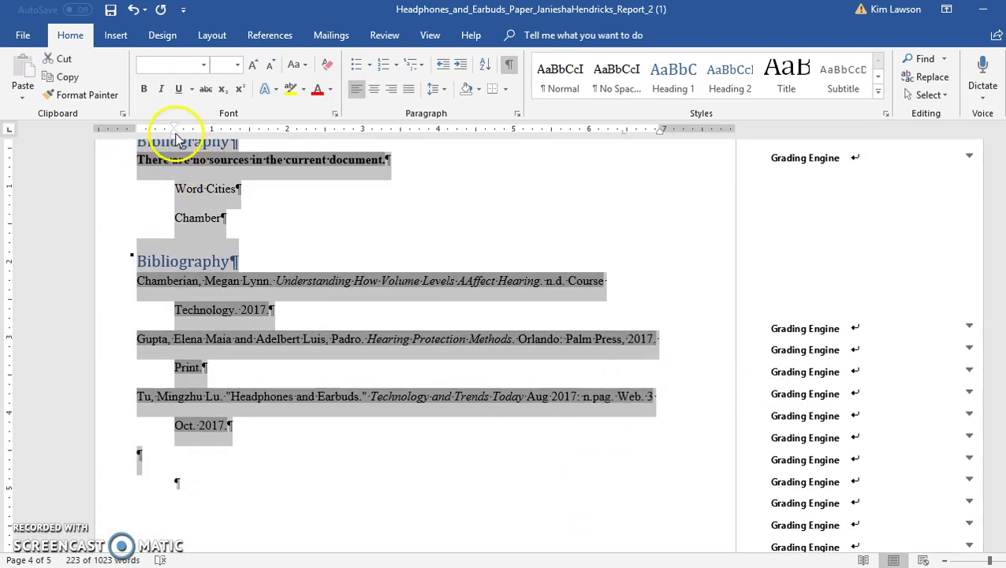
drag(175, 123, 133, 126)
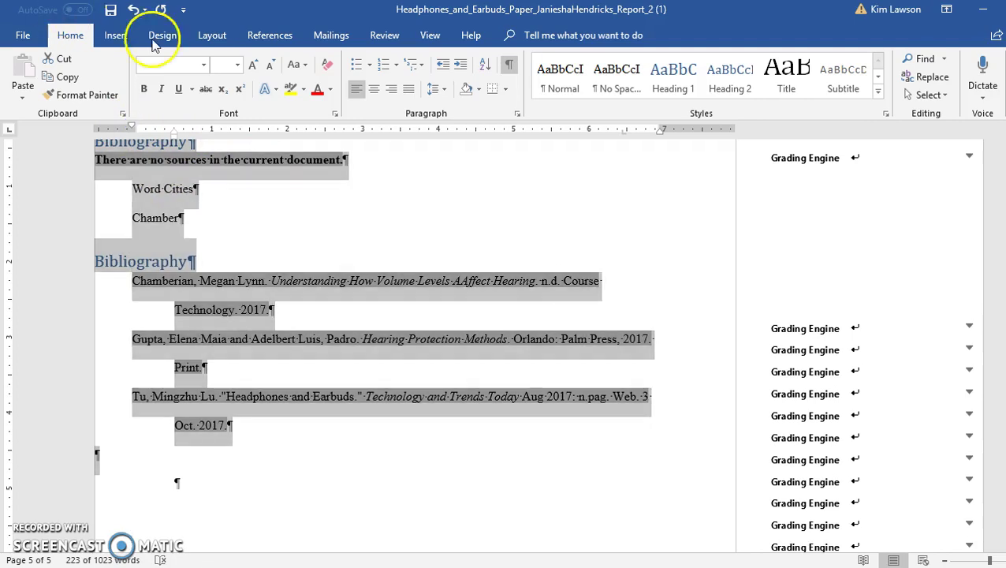
click(133, 10)
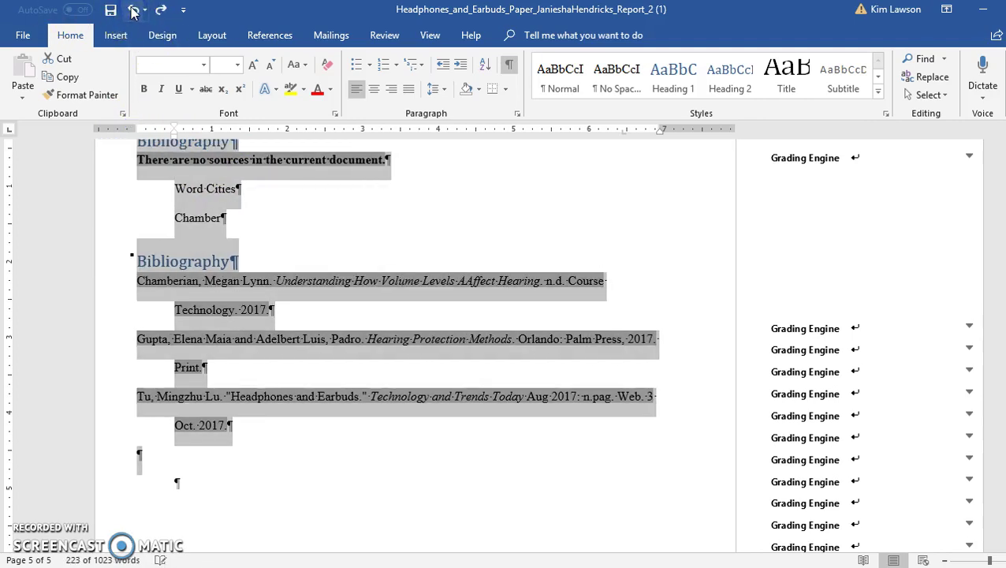
click(172, 132)
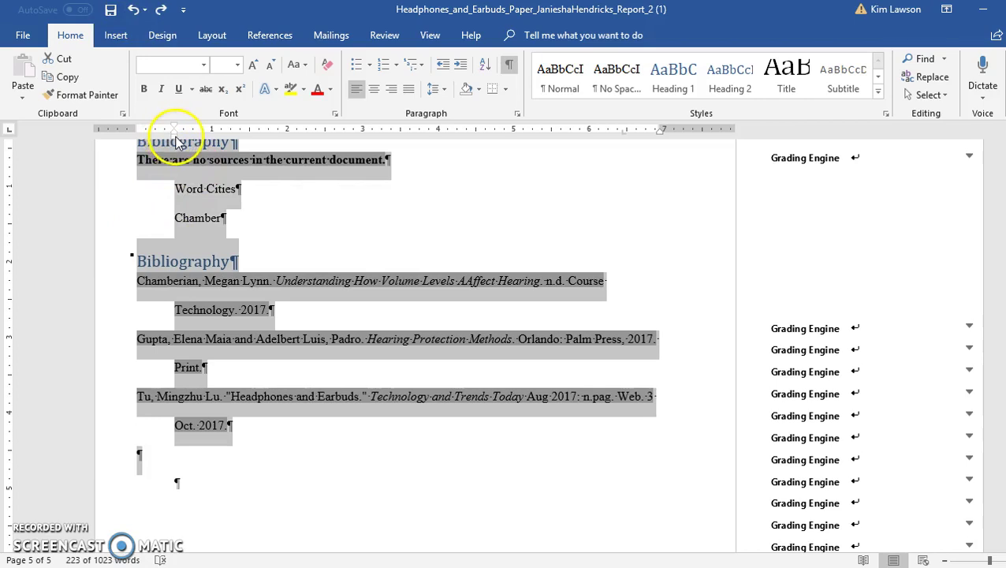
drag(177, 138, 133, 132)
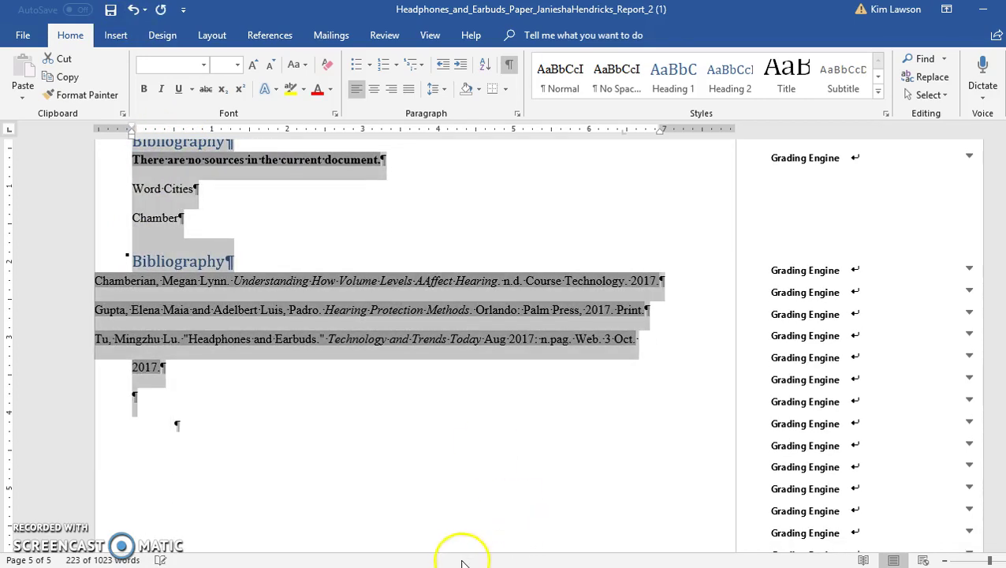
Set the first-line indent of the selected body and bibliography paragraphs to about 0.5 inch and check the paragraphs
scroll(382, 411, up, 9)
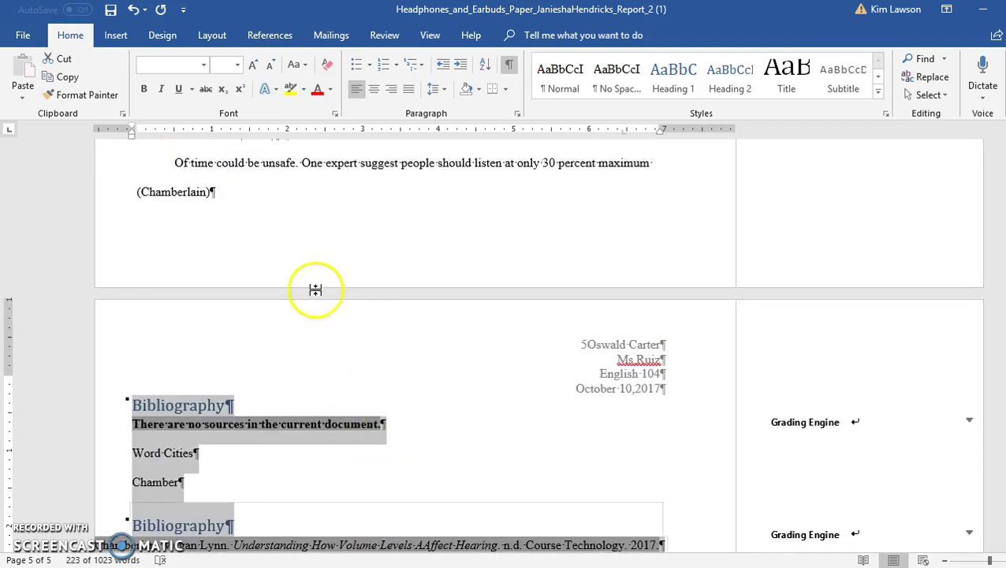
scroll(320, 291, up, 20)
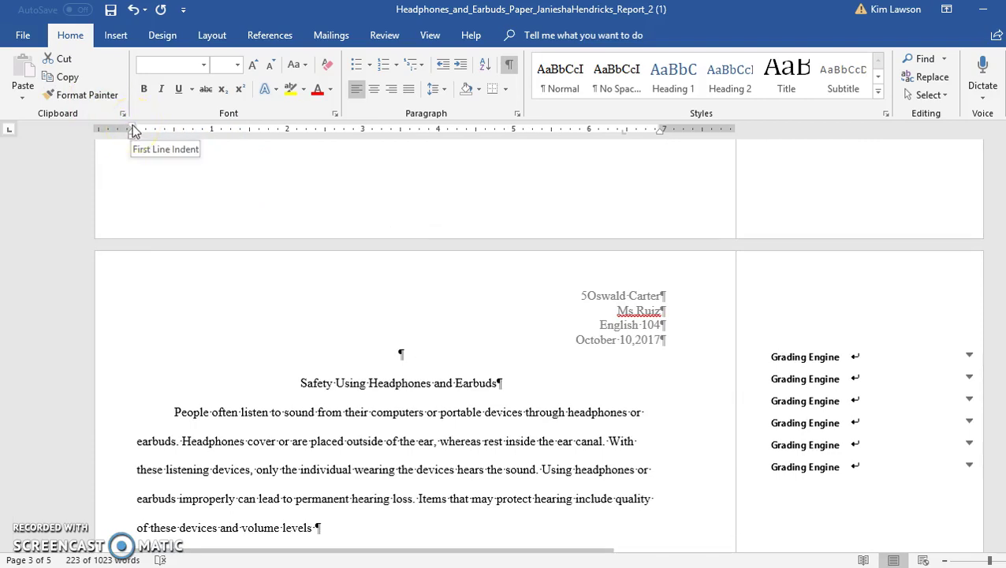
drag(133, 130, 132, 129)
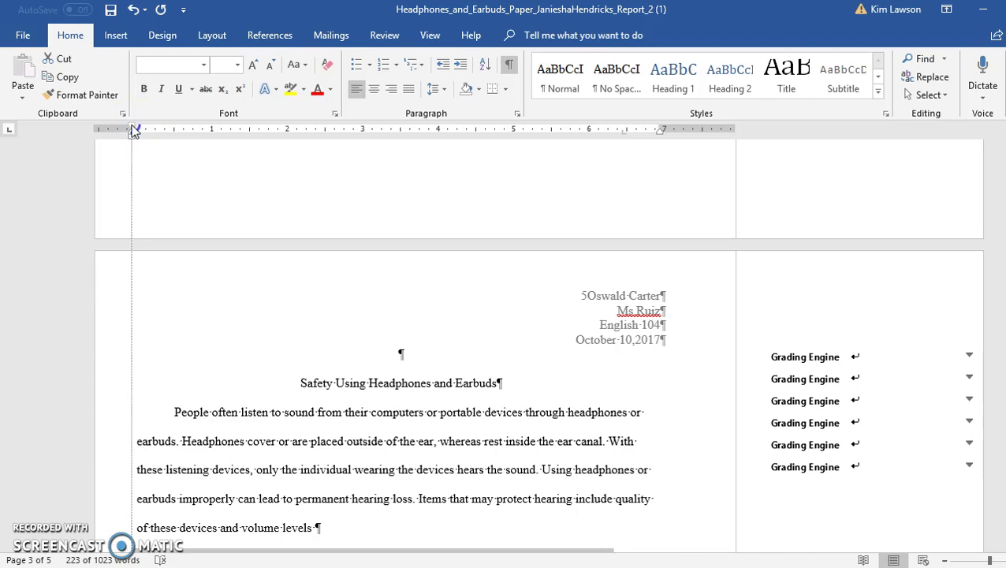
drag(134, 130, 175, 131)
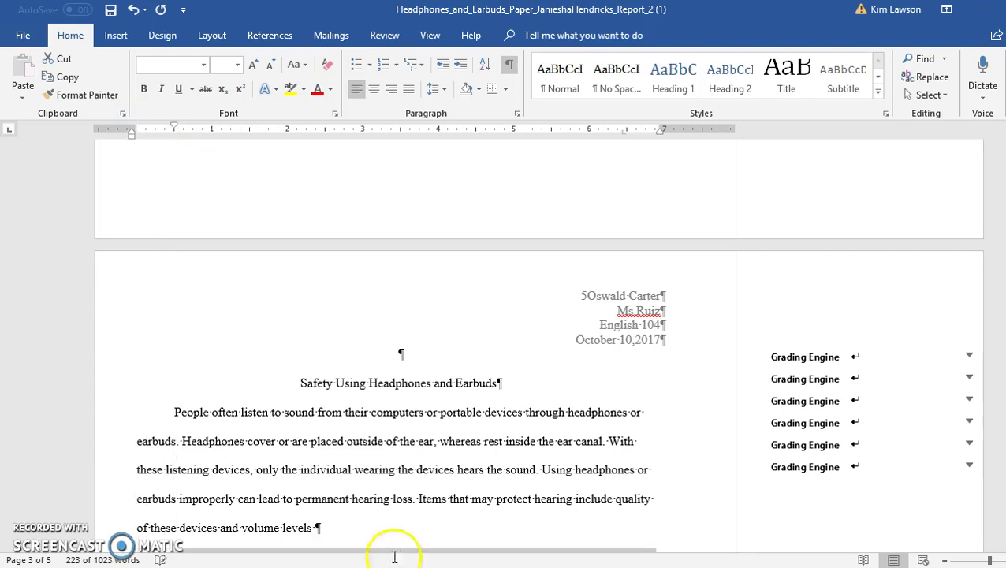
mouse_move(449, 560)
mouse_move(504, 470)
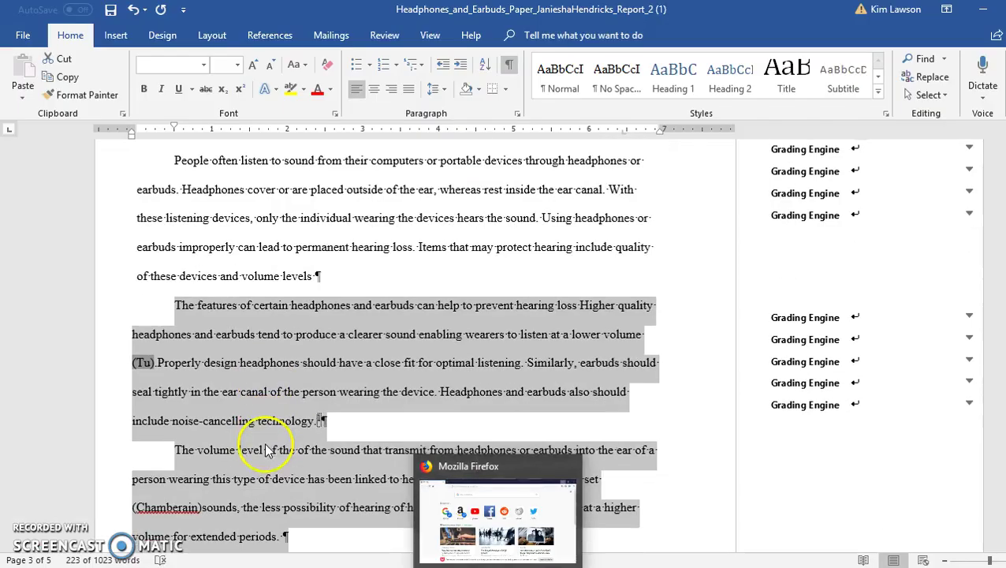
click(690, 533)
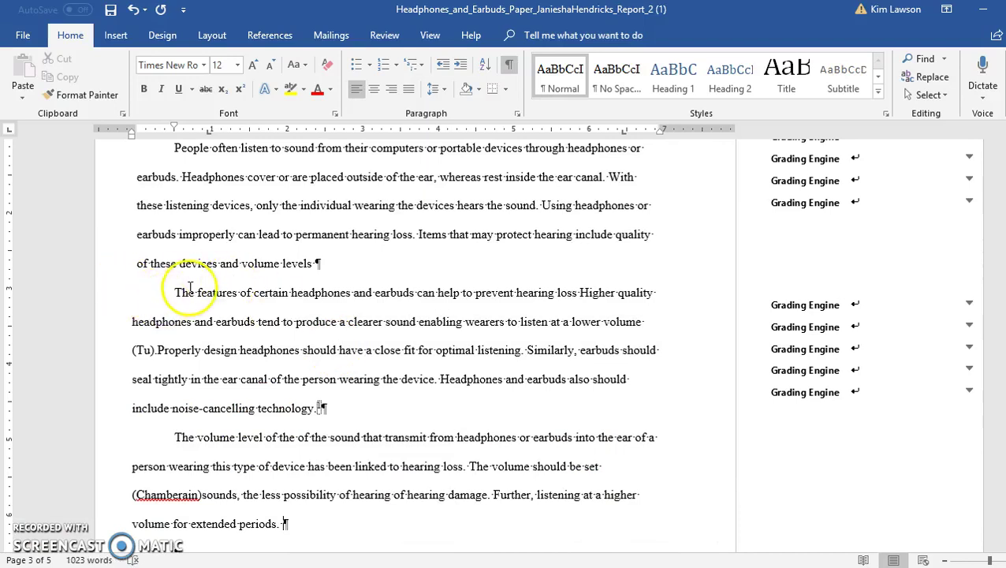
scroll(172, 378, down, 10)
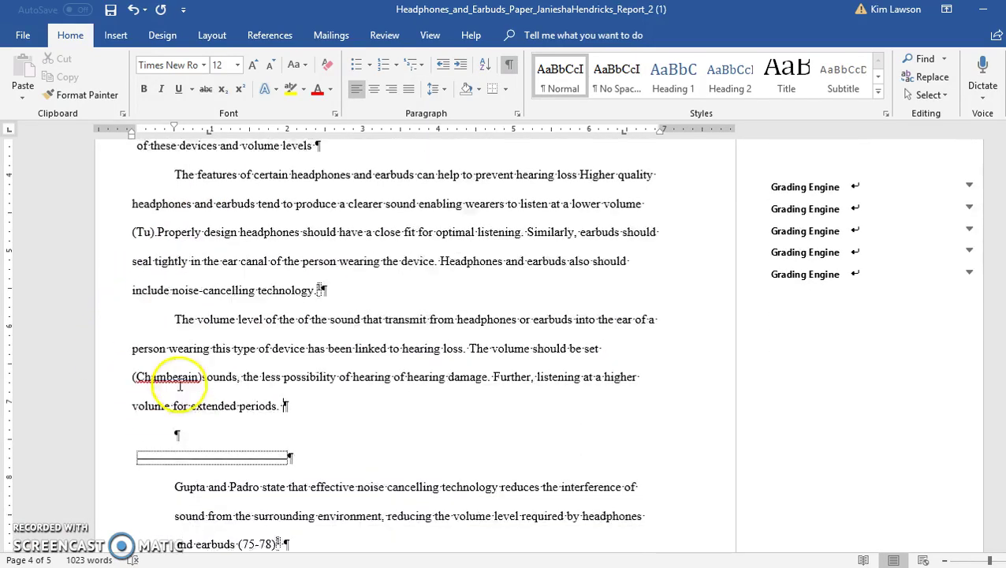
scroll(158, 403, down, 6)
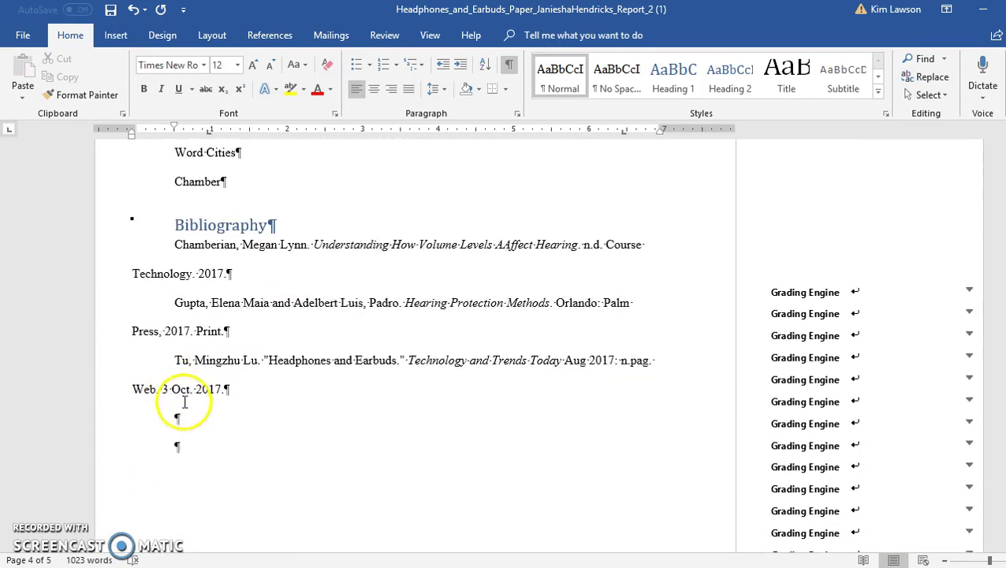
scroll(191, 397, up, 7)
scroll(274, 377, up, 4)
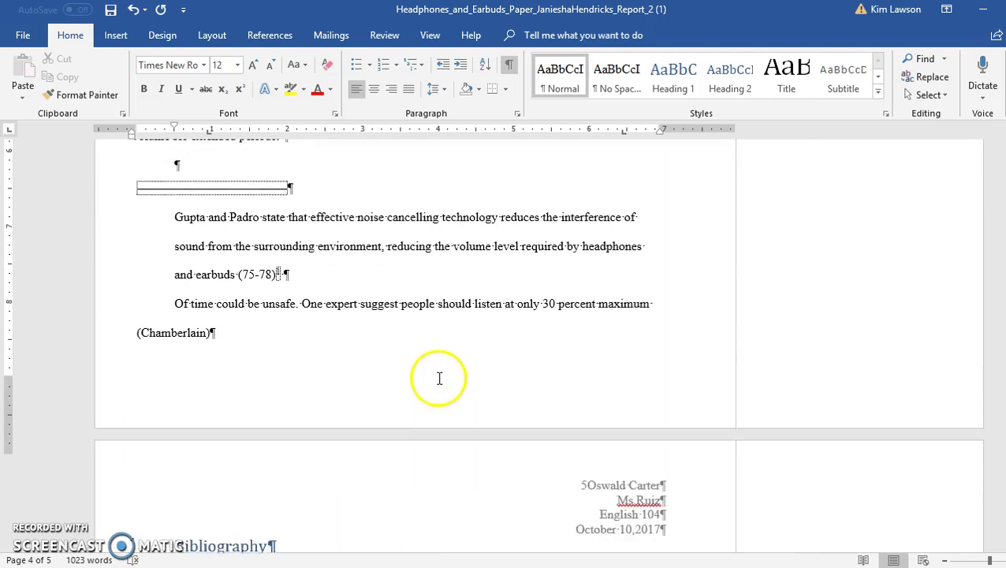
drag(375, 371, 96, 252)
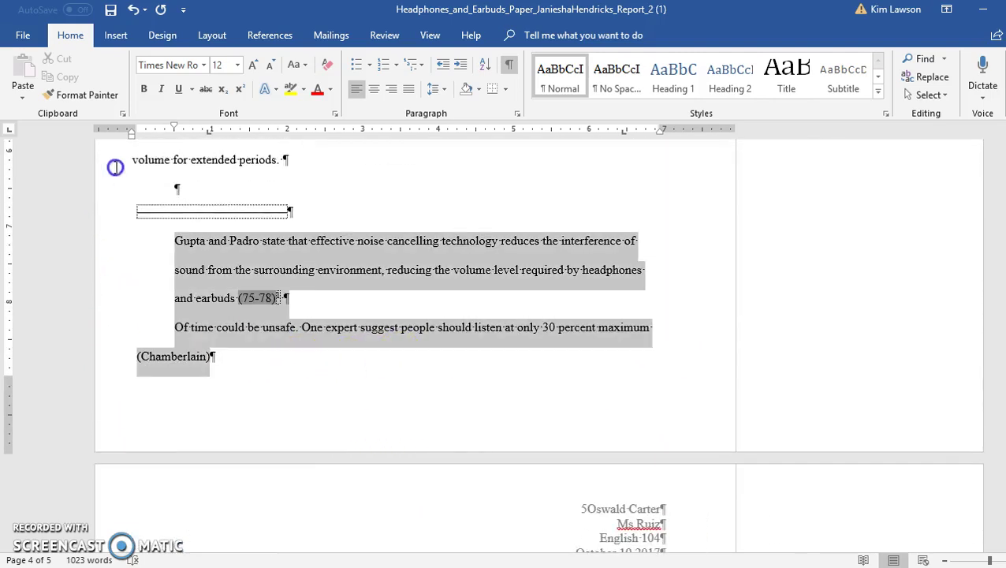
scroll(109, 171, up, 1)
scroll(99, 184, up, 4)
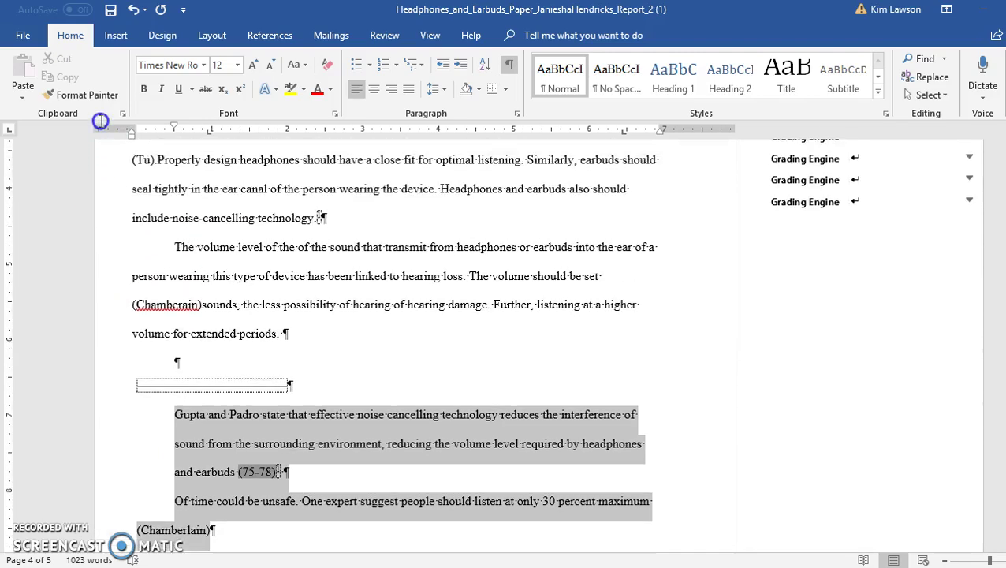
scroll(173, 312, up, 2)
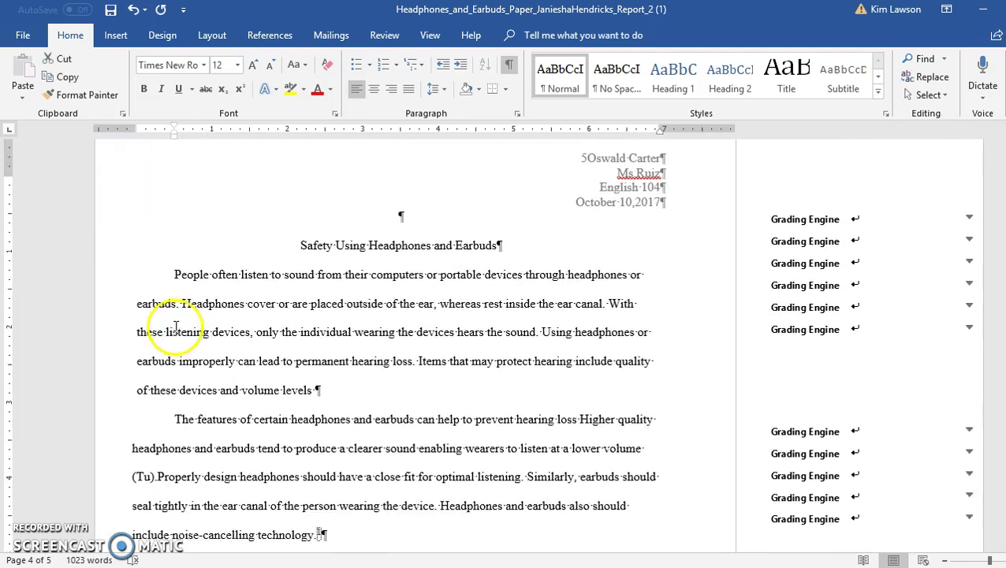
Align the left indent of the empty paragraph after "volume for extended periods." with the left margin
drag(170, 288, 344, 387)
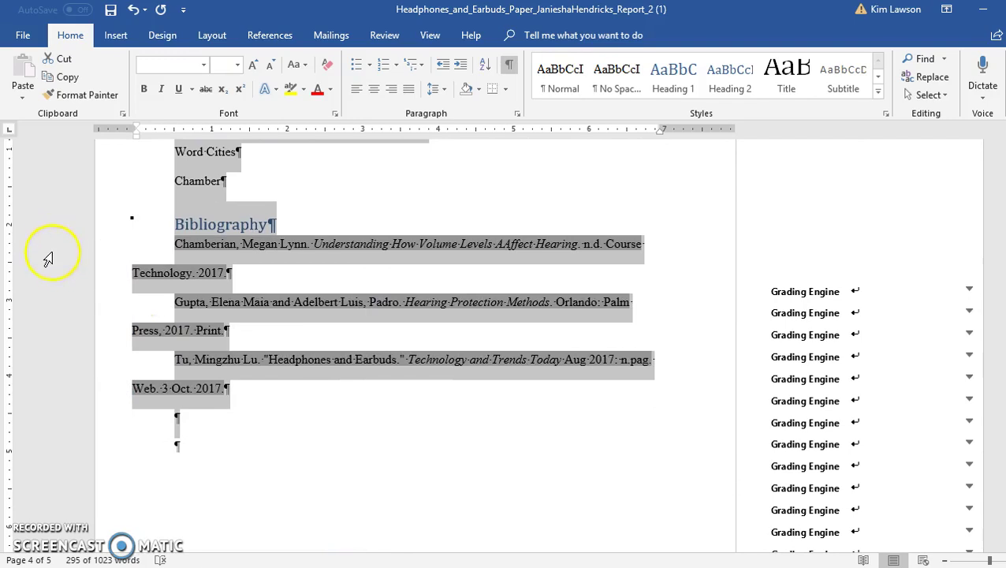
scroll(99, 285, up, 5)
scroll(115, 284, up, 6)
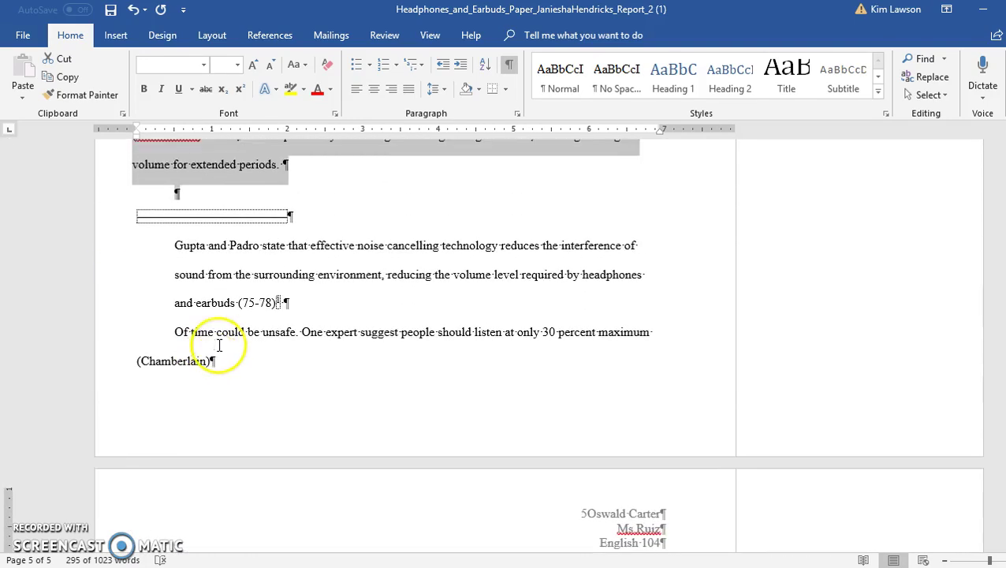
scroll(179, 276, up, 6)
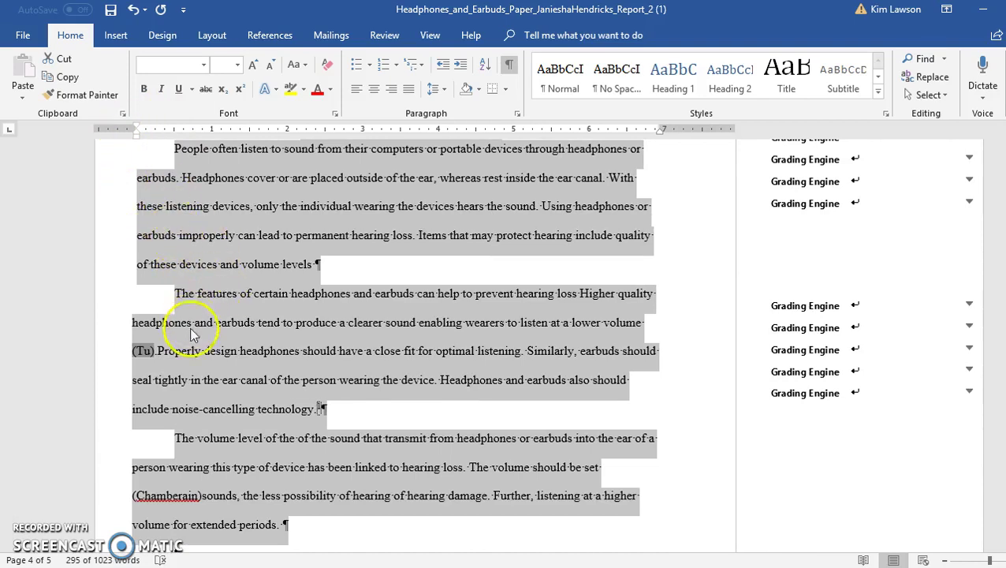
scroll(233, 329, up, 3)
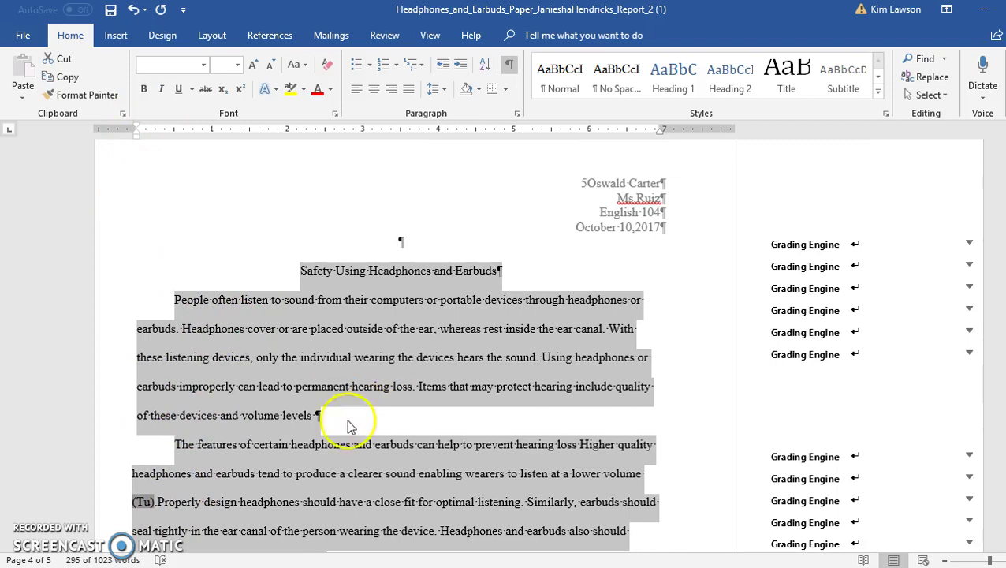
scroll(339, 443, down, 1)
scroll(358, 447, down, 5)
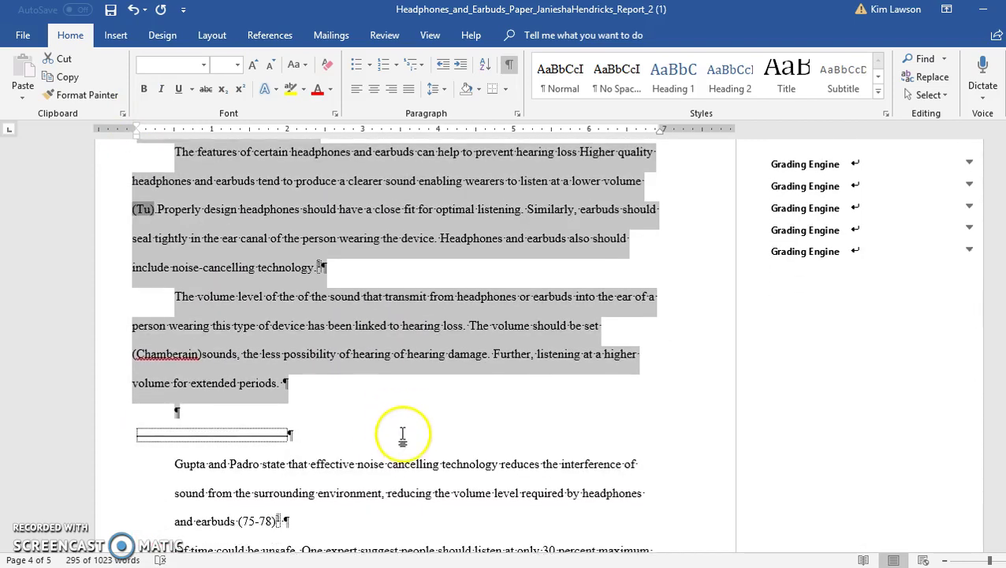
click(415, 404)
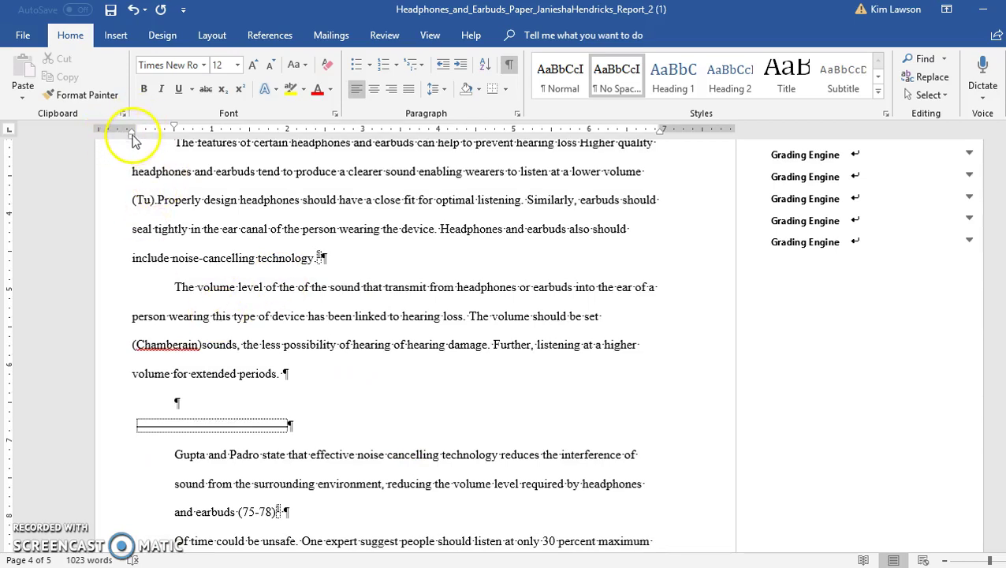
mouse_move(132, 136)
mouse_down()
mouse_move(145, 143)
mouse_move(136, 138)
mouse_up()
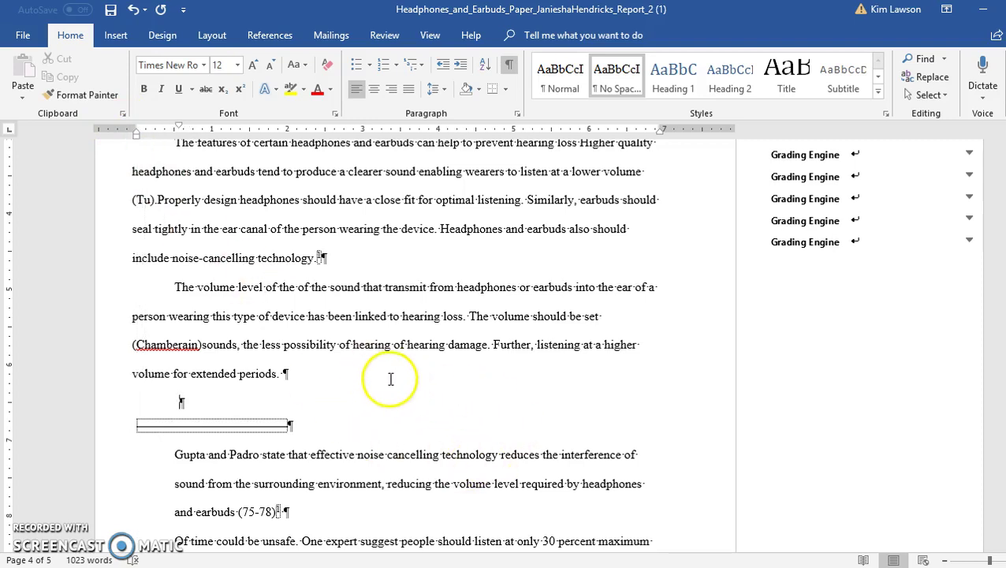
Examine the left and first-line indents of the body paragraphs between the paper's title and the indented note text
scroll(184, 404, up, 3)
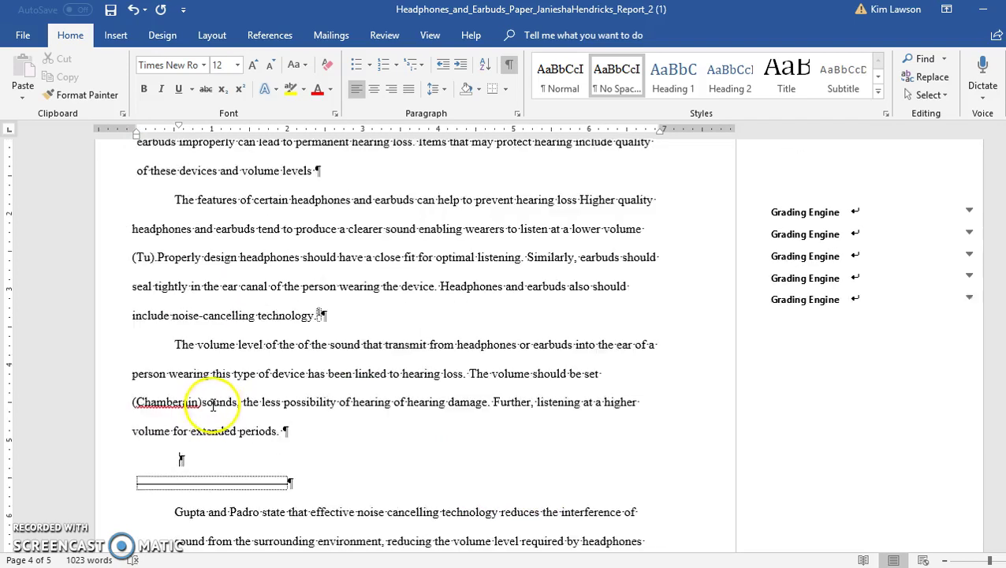
scroll(105, 347, up, 3)
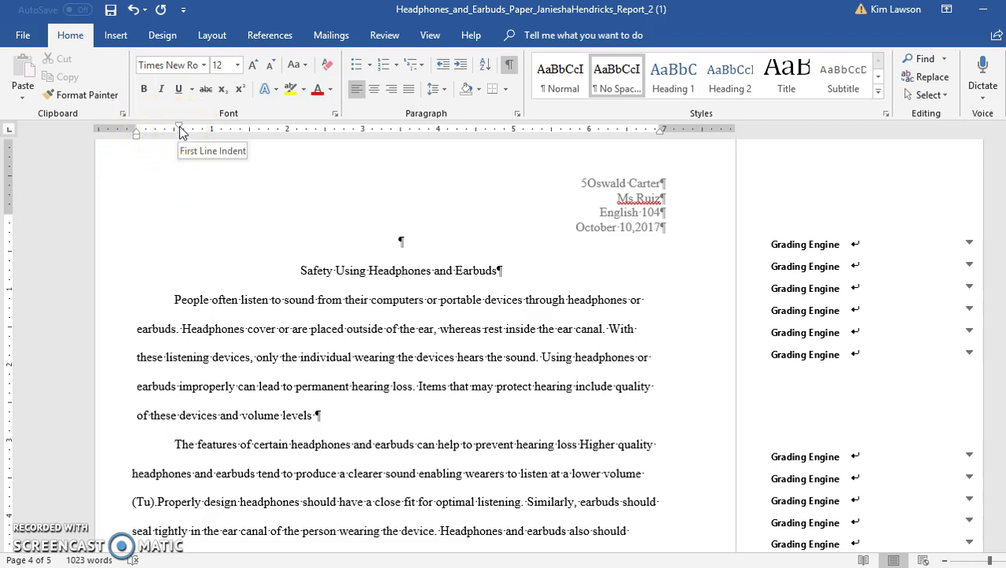
scroll(369, 341, down, 1)
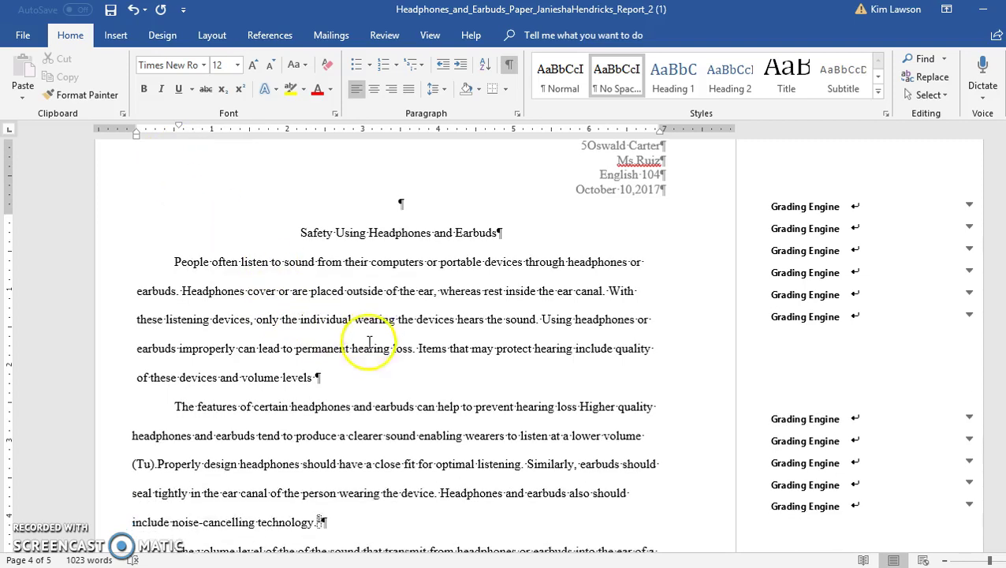
scroll(369, 341, down, 6)
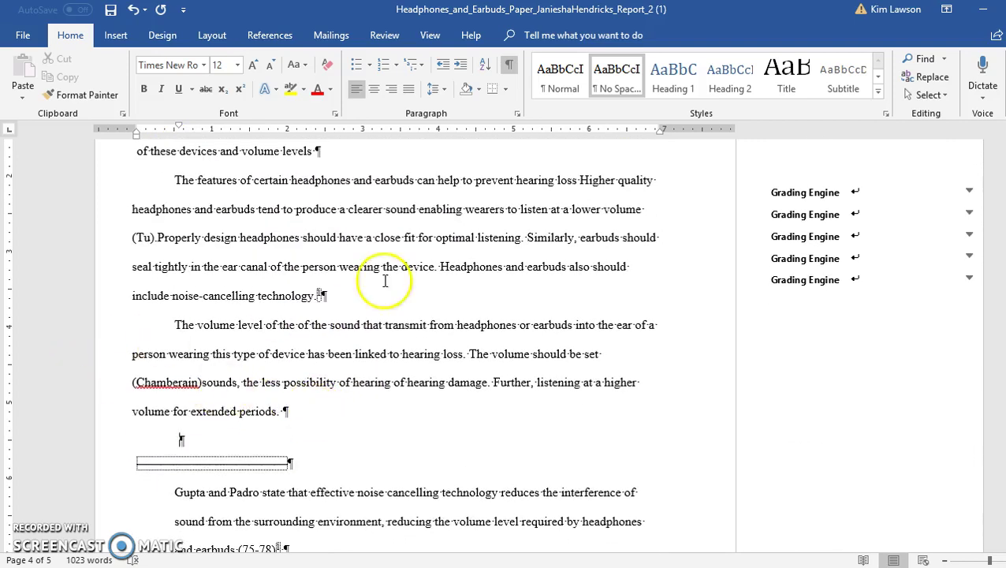
scroll(326, 237, down, 1)
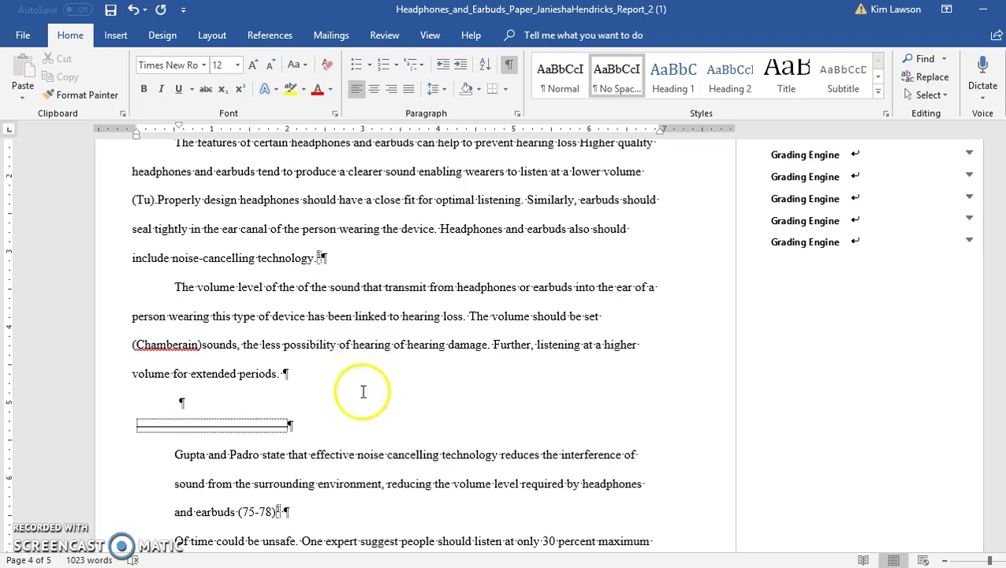
scroll(431, 169, up, 3)
scroll(348, 307, down, 2)
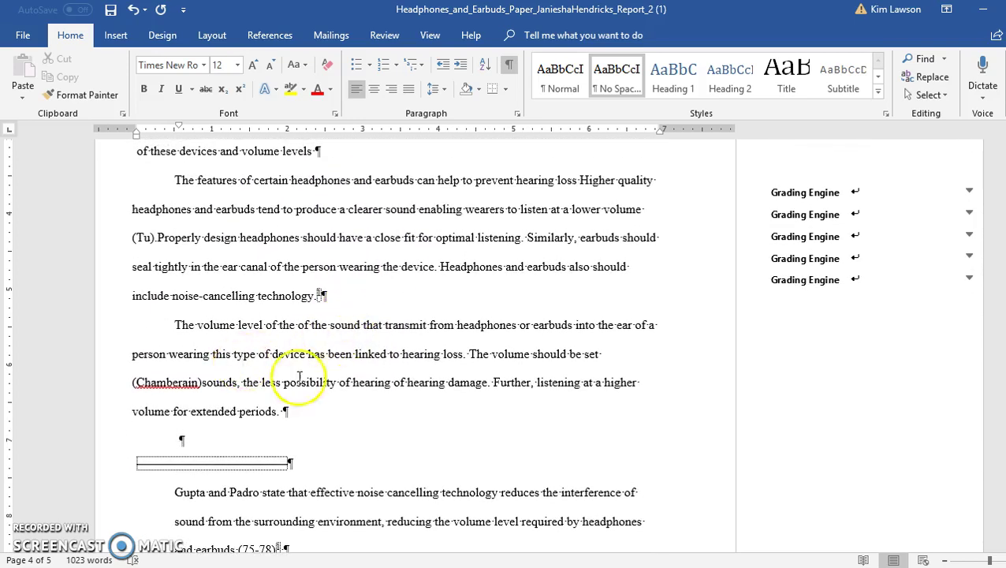
scroll(362, 398, up, 4)
scroll(371, 398, up, 5)
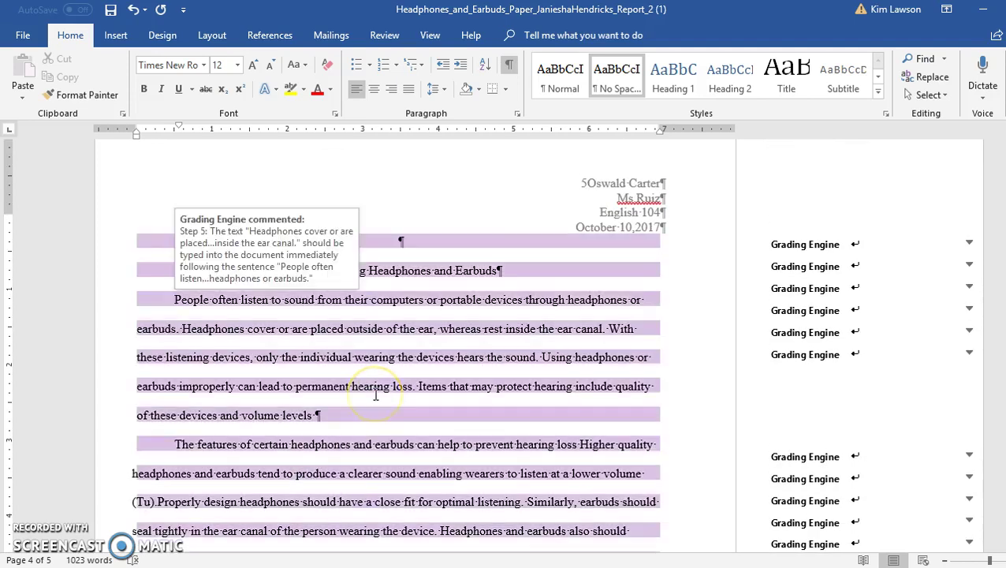
scroll(370, 394, down, 4)
scroll(489, 507, down, 2)
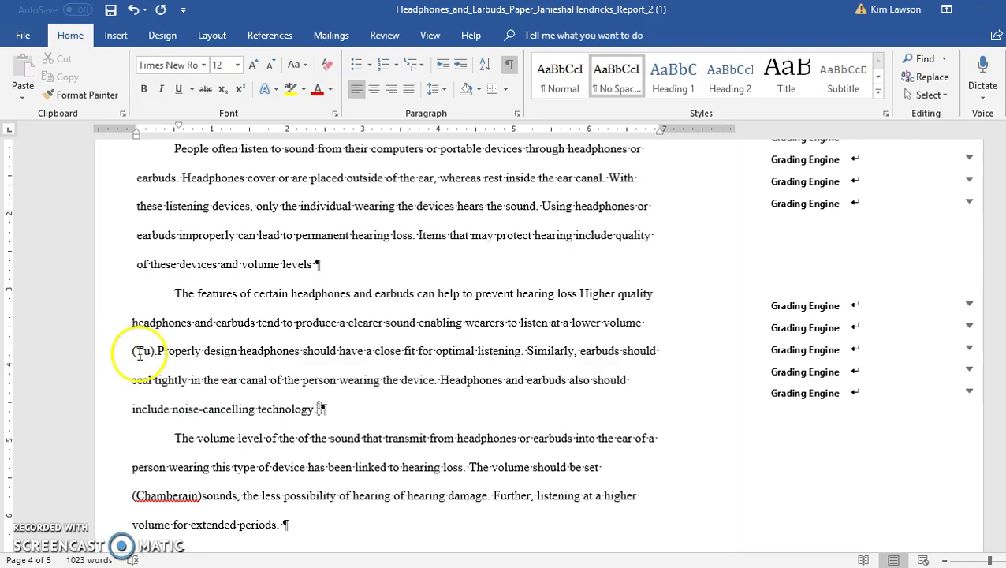
Check the grading comment on the citation in the paragraph beginning "The features of certain headphones"
mouse_move(150, 352)
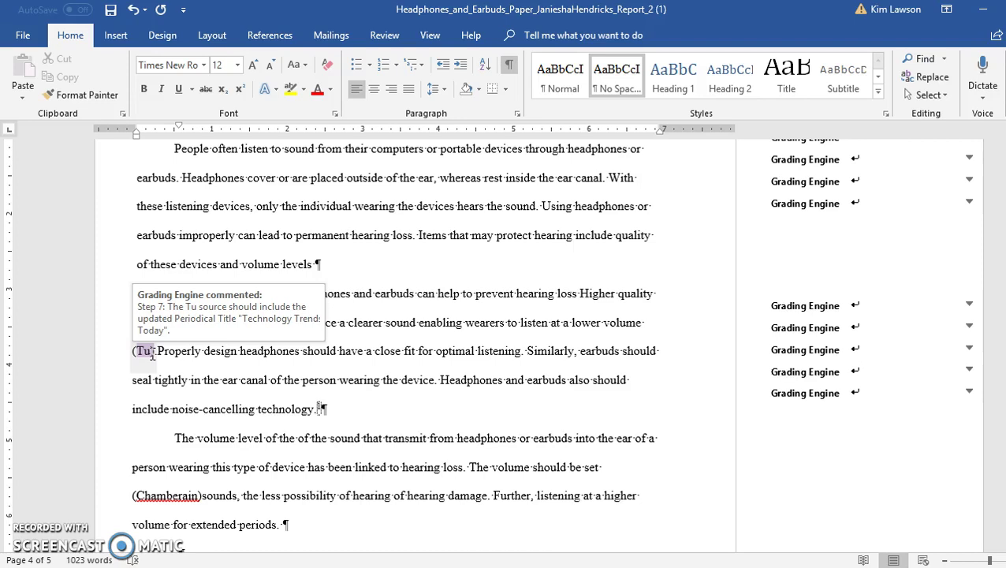
click(151, 352)
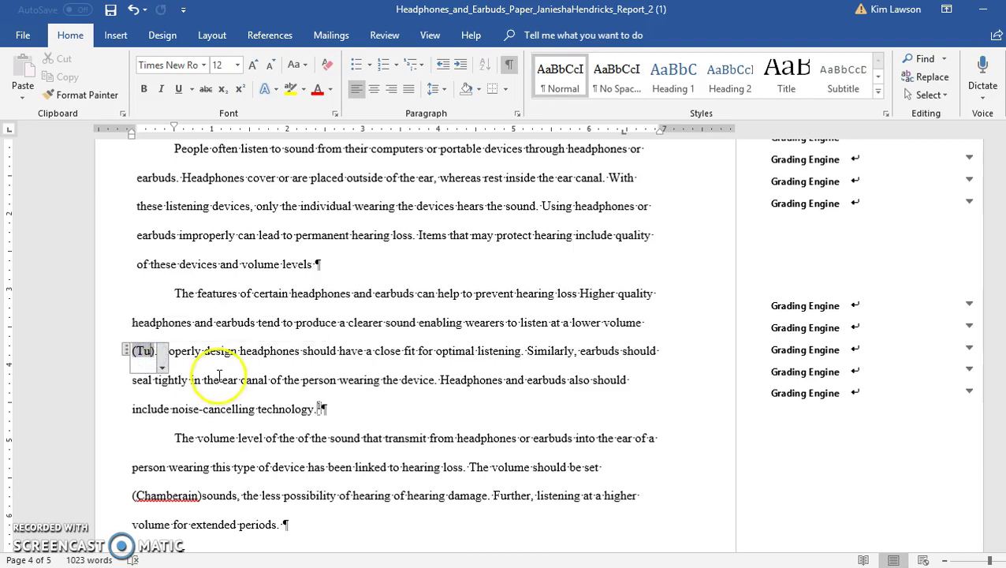
click(440, 410)
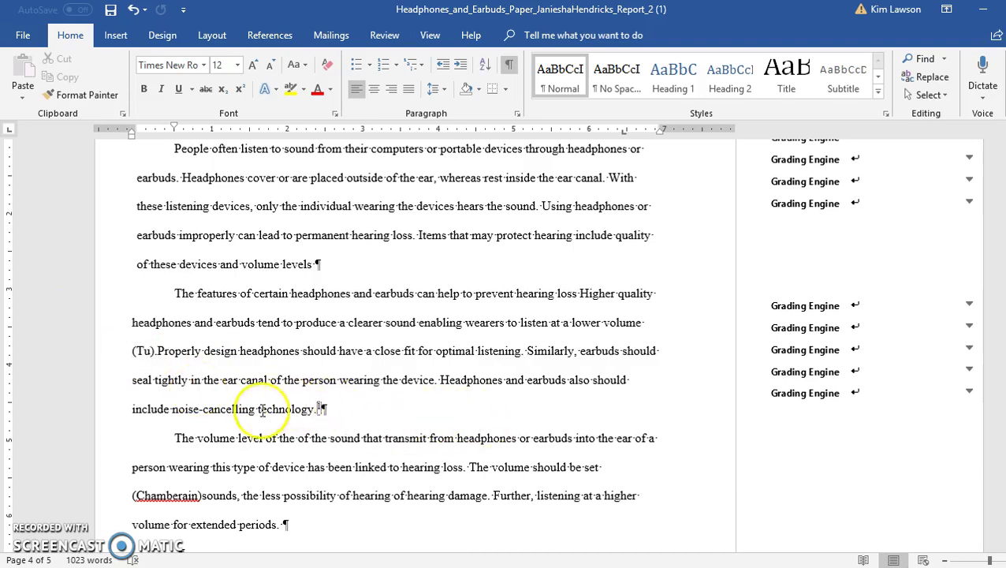
Start a new citation source of type Book at the end of the first body paragraph, after "volume levels"
scroll(326, 317, up, 2)
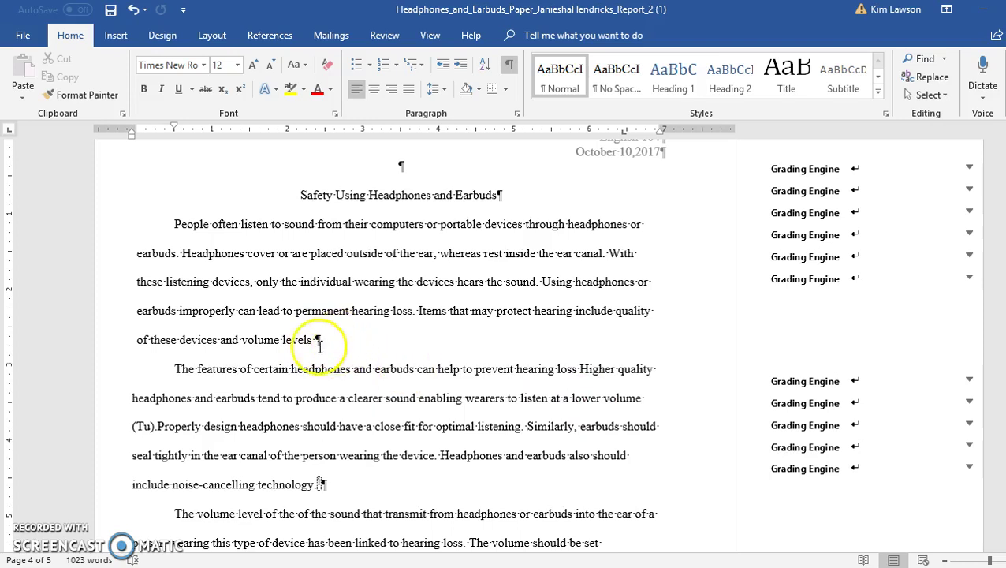
click(312, 339)
text(.)
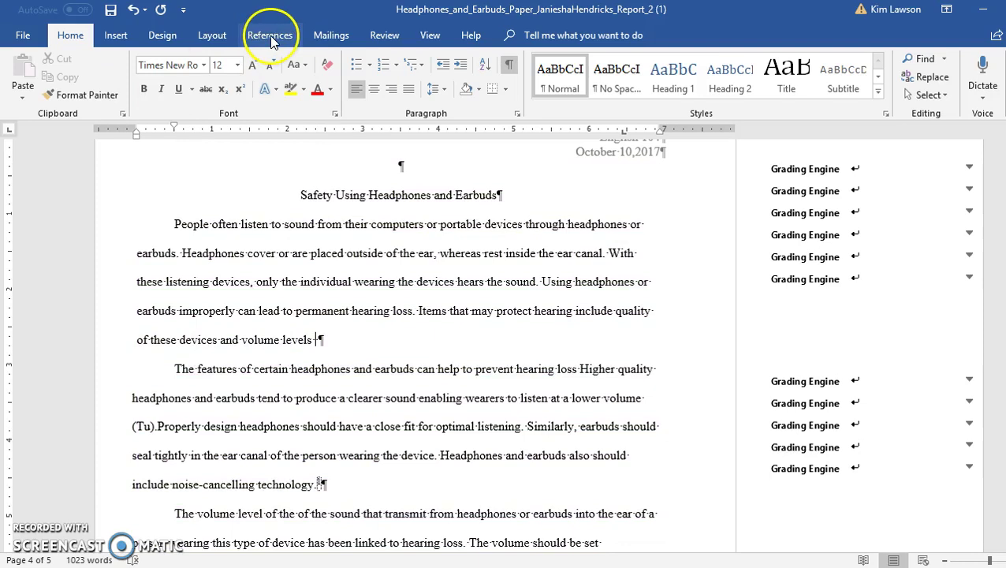
click(275, 39)
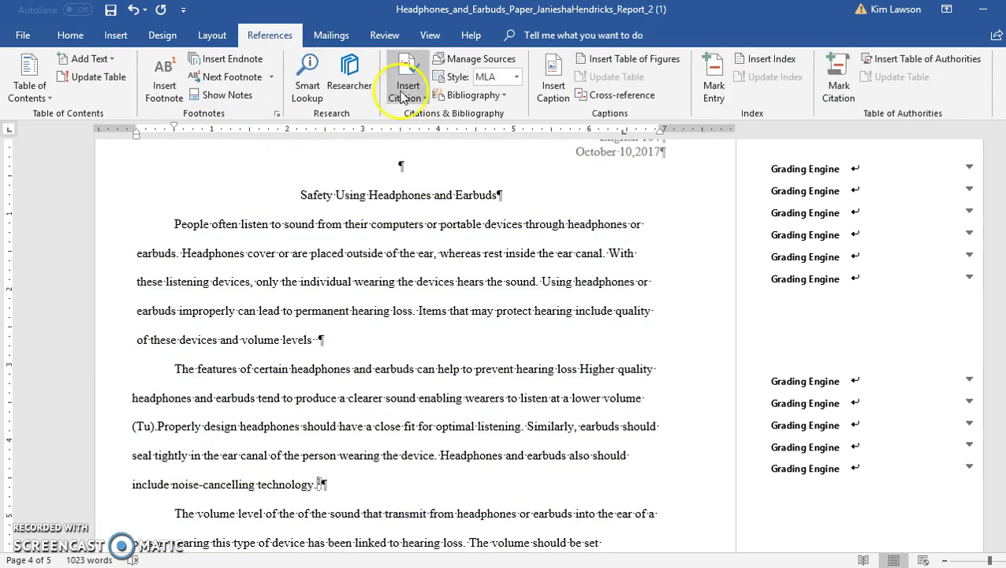
click(428, 100)
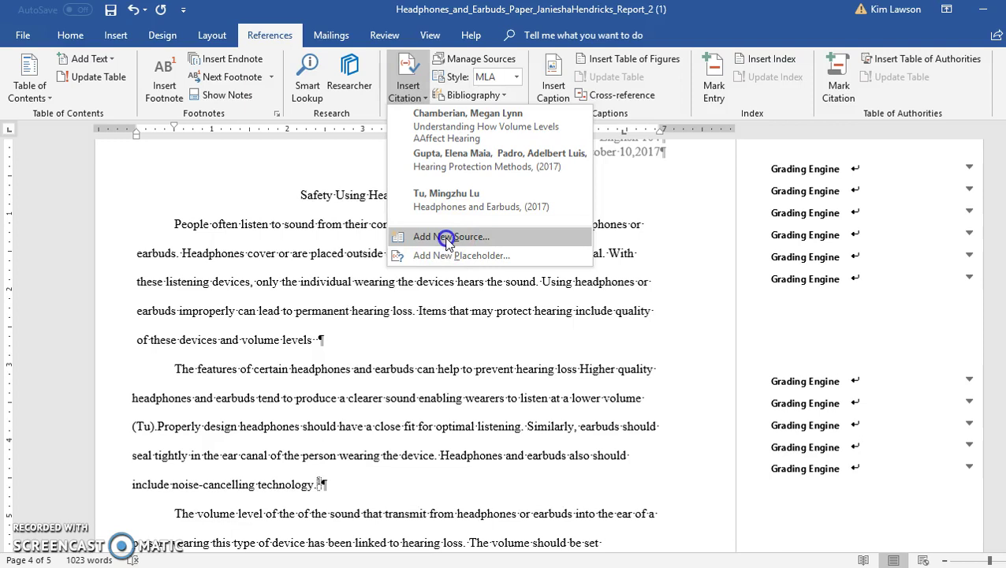
click(447, 237)
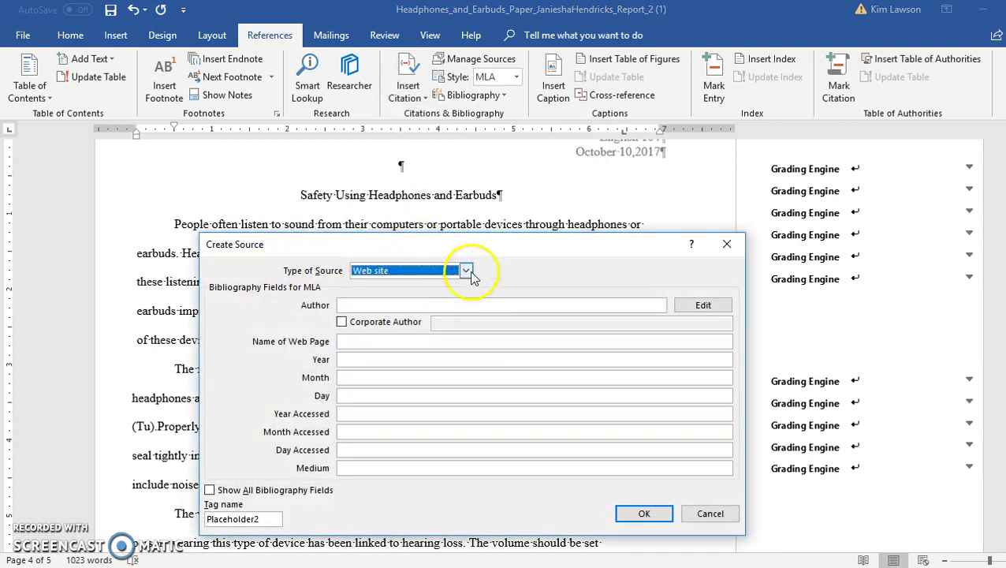
click(466, 271)
scroll(425, 299, up, 1)
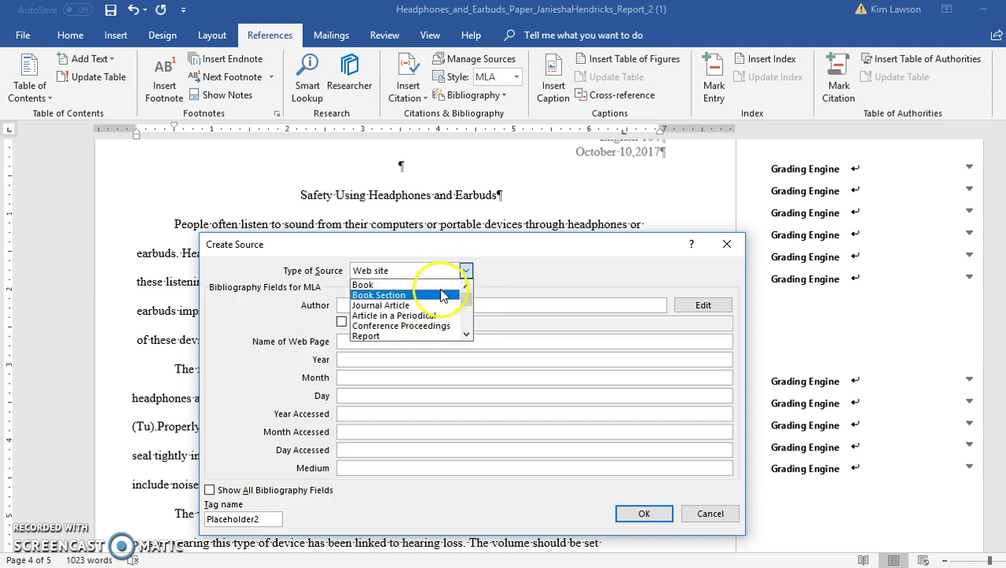
click(426, 284)
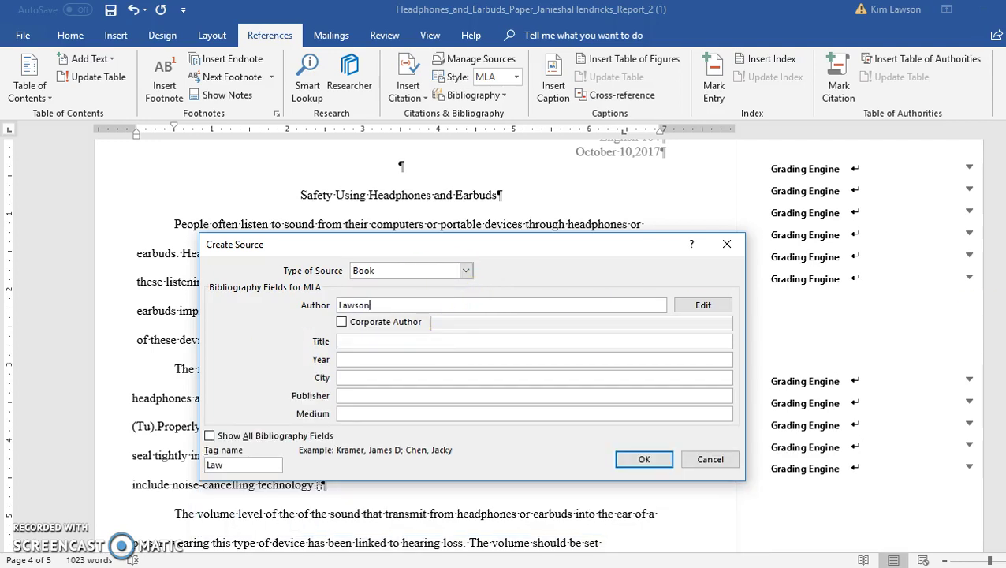
Fill in the source's author name, title Dog, year 2018, city Nashville, publisher nCC and medium Book, and insert its citation
text(m)
key(Tab)
key(Tab)
key(Tab)
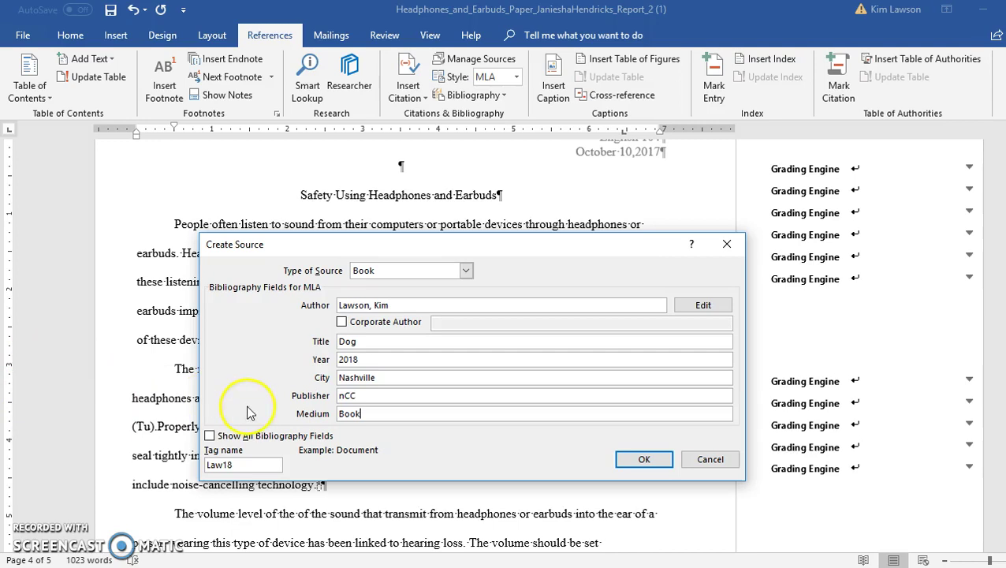
click(654, 464)
click(667, 460)
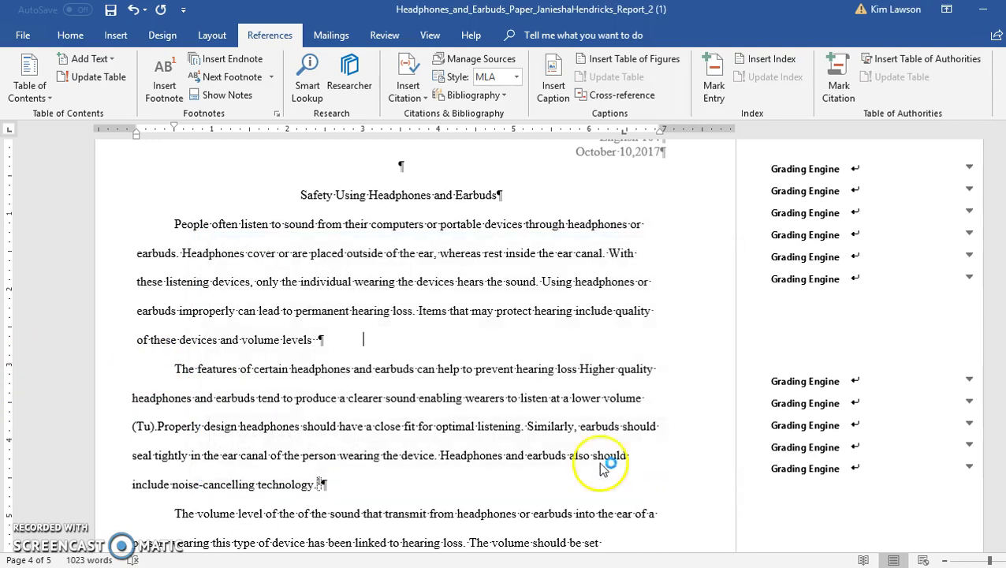
click(269, 320)
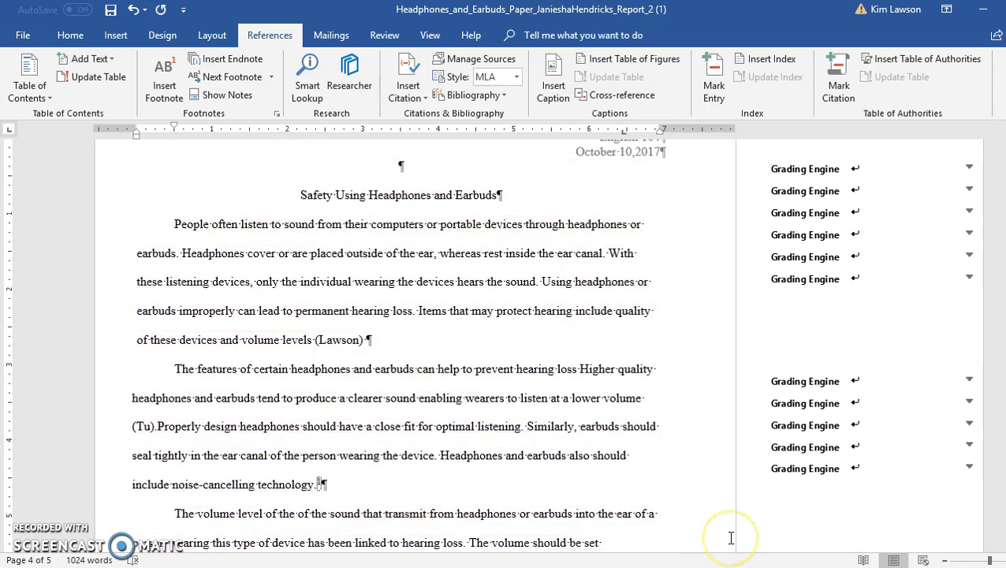
Undo the inserted citation and end the first body paragraph with a period directly after "volume levels"
click(134, 11)
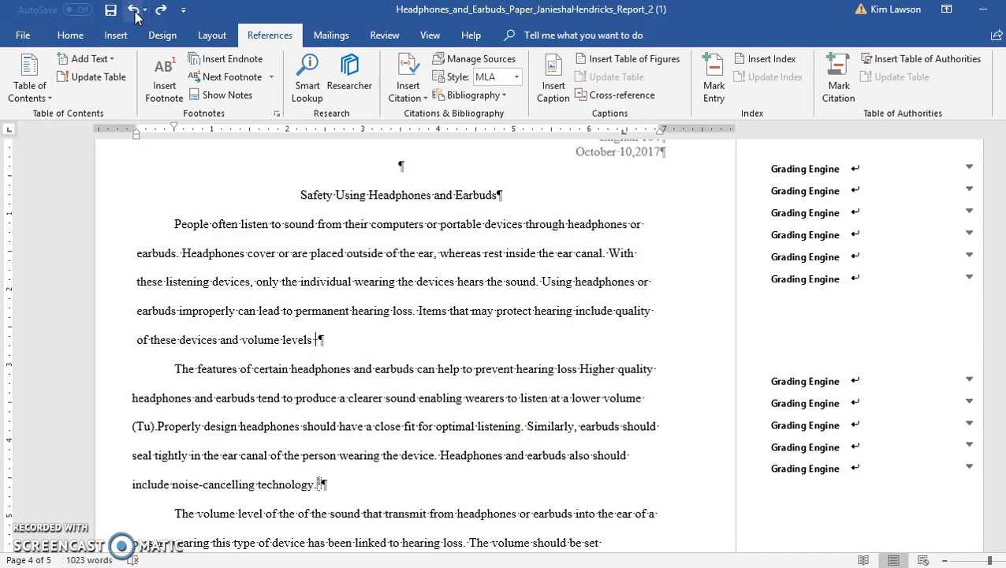
key(BackSpace)
Add the 2017 "Headphones and Earbuds" source to the existing citation in the second body paragraph and reopen the list of citation sources
scroll(145, 474, down, 1)
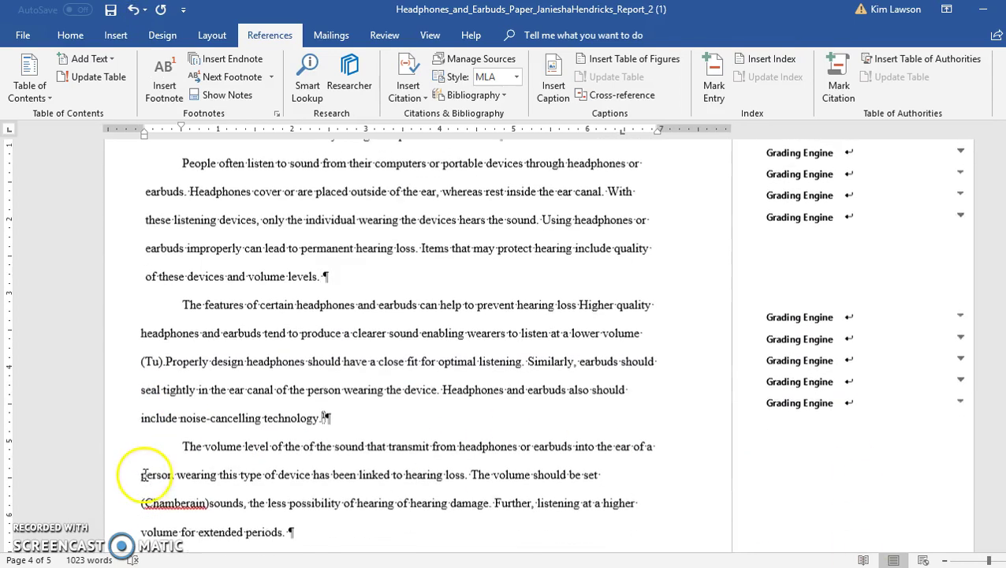
scroll(145, 474, down, 1)
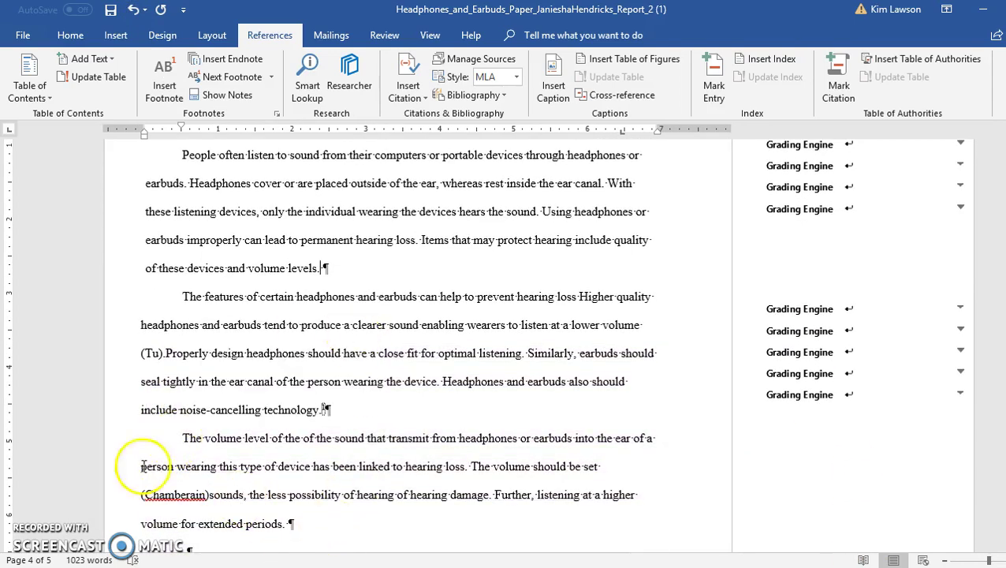
click(161, 350)
click(146, 353)
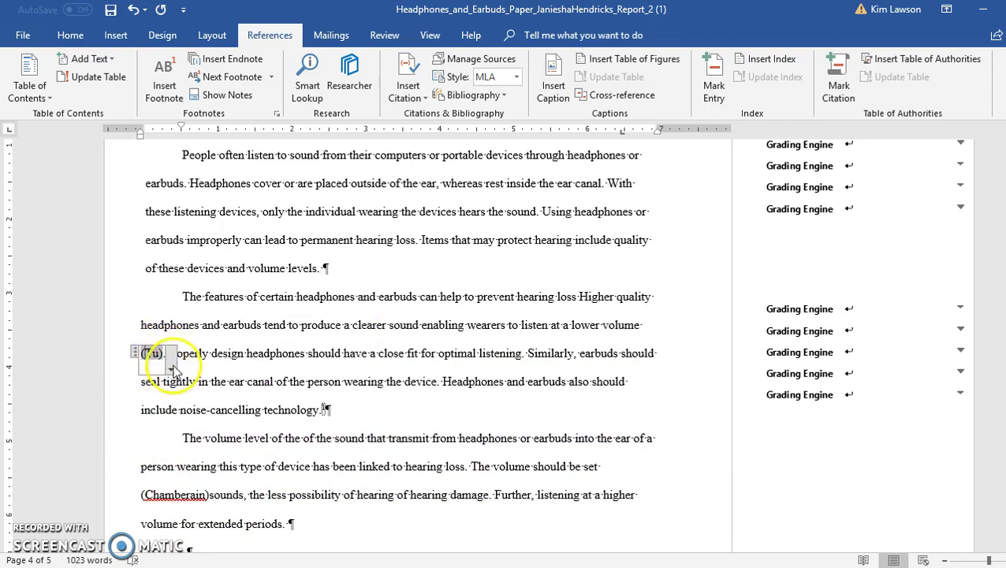
click(425, 101)
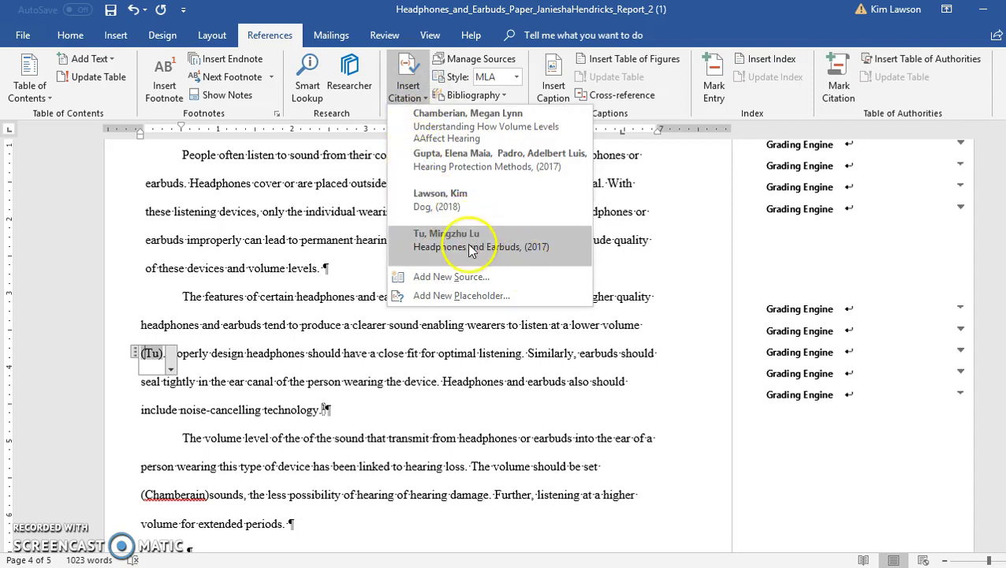
click(439, 245)
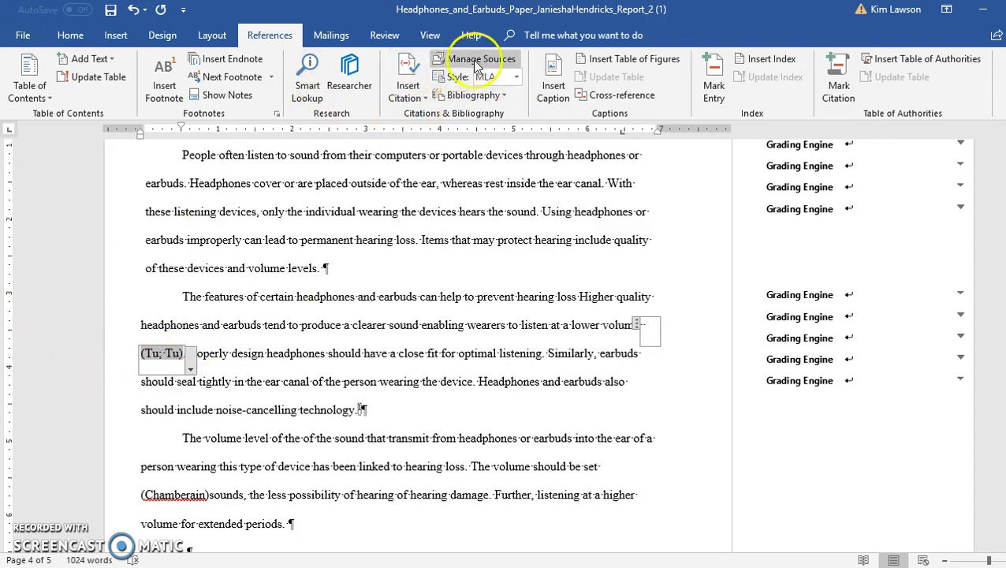
click(406, 93)
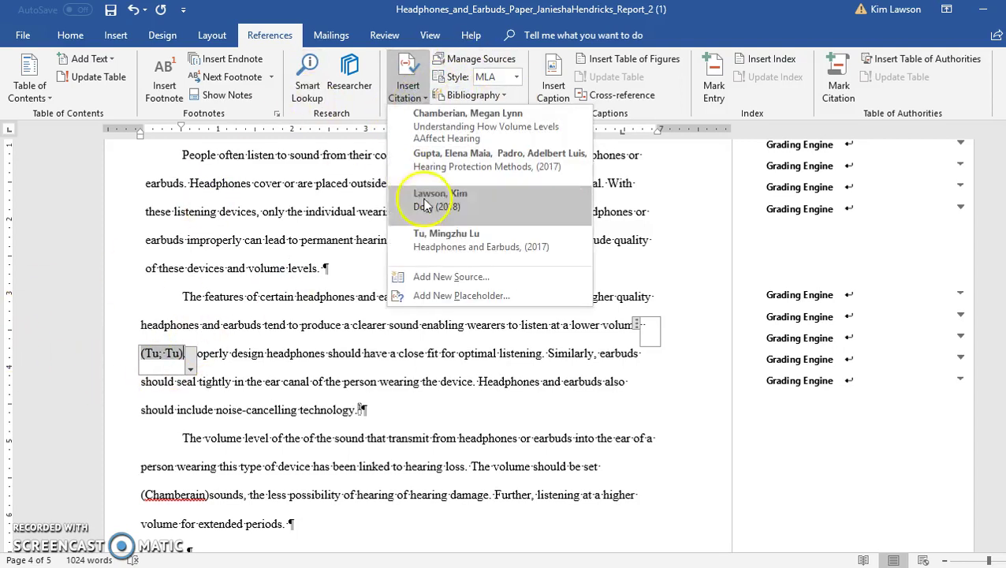
Add the 2017 "Headphones and Earbuds" source to the second body paragraph's citation again, and undo both extra additions
click(465, 239)
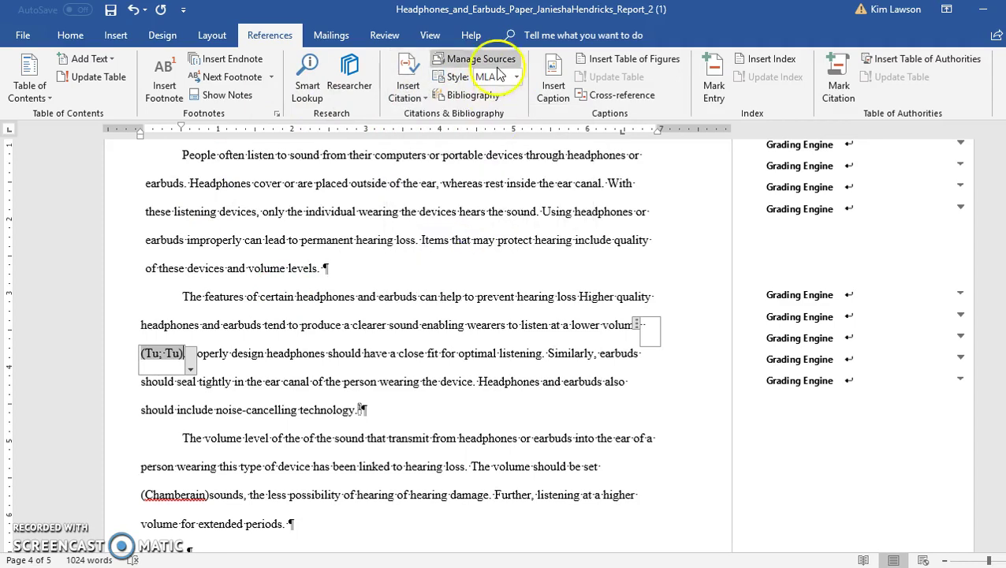
click(477, 59)
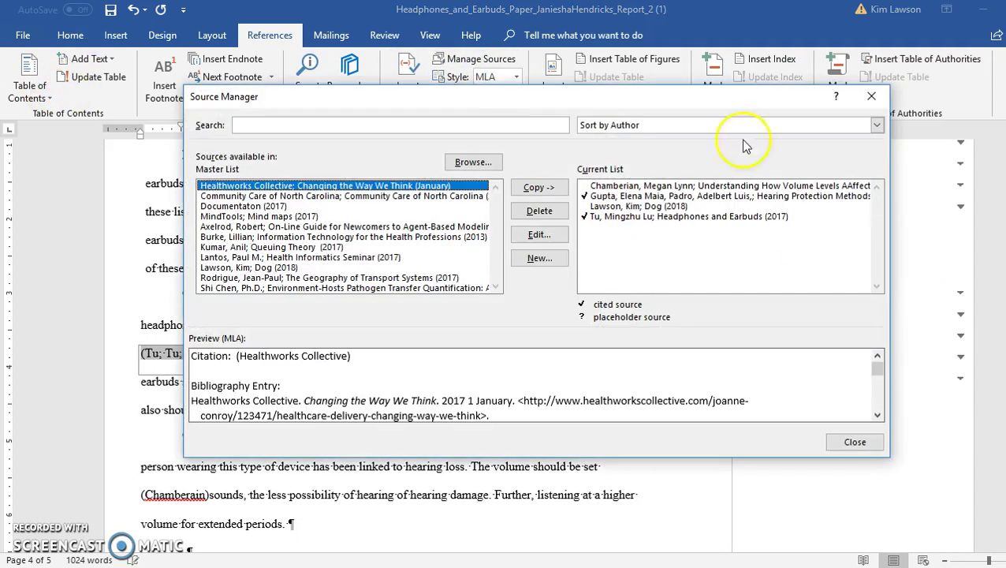
click(871, 95)
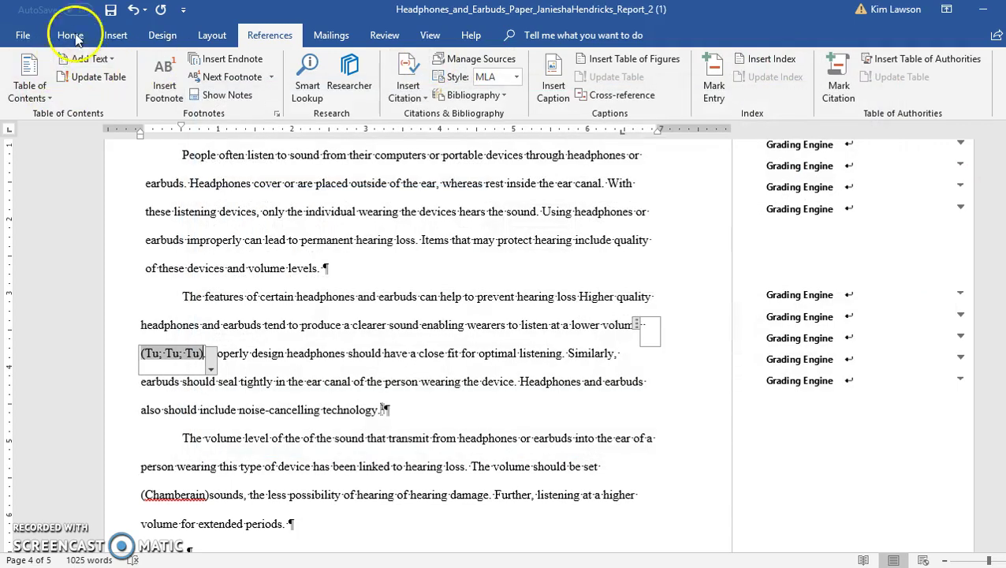
click(133, 10)
click(132, 10)
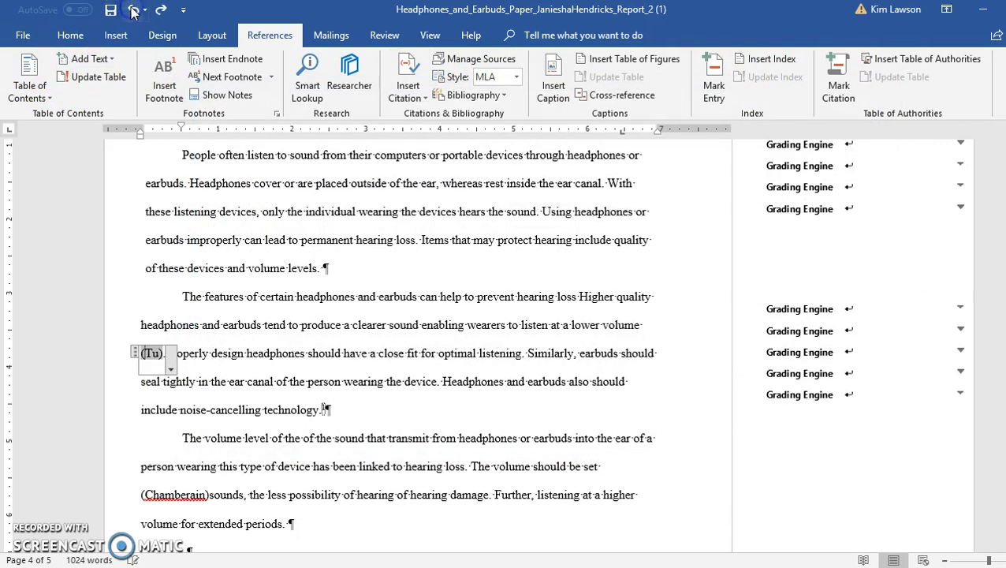
click(212, 355)
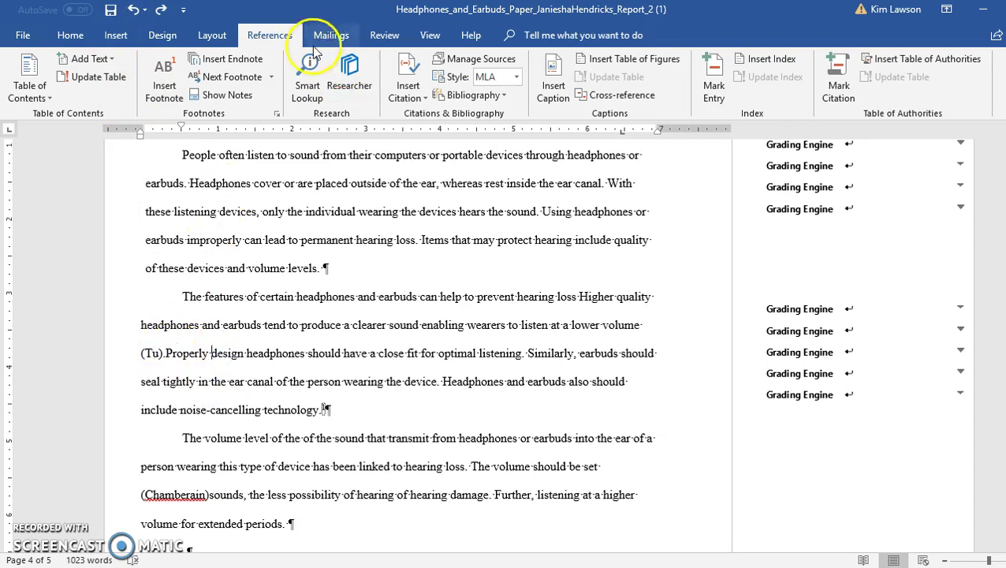
Delete the 2018 source titled Dog from the document's current list of sources
click(423, 97)
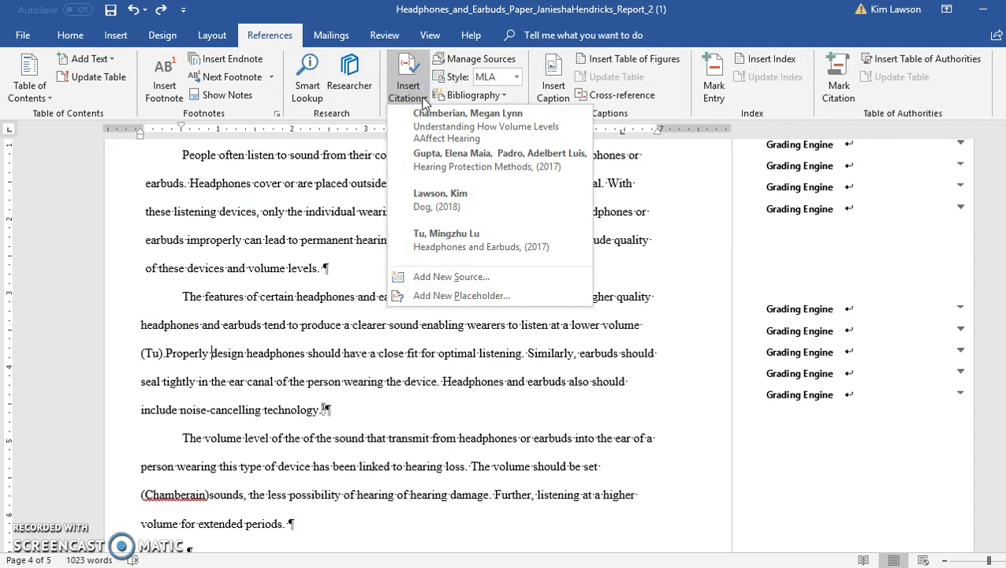
click(408, 209)
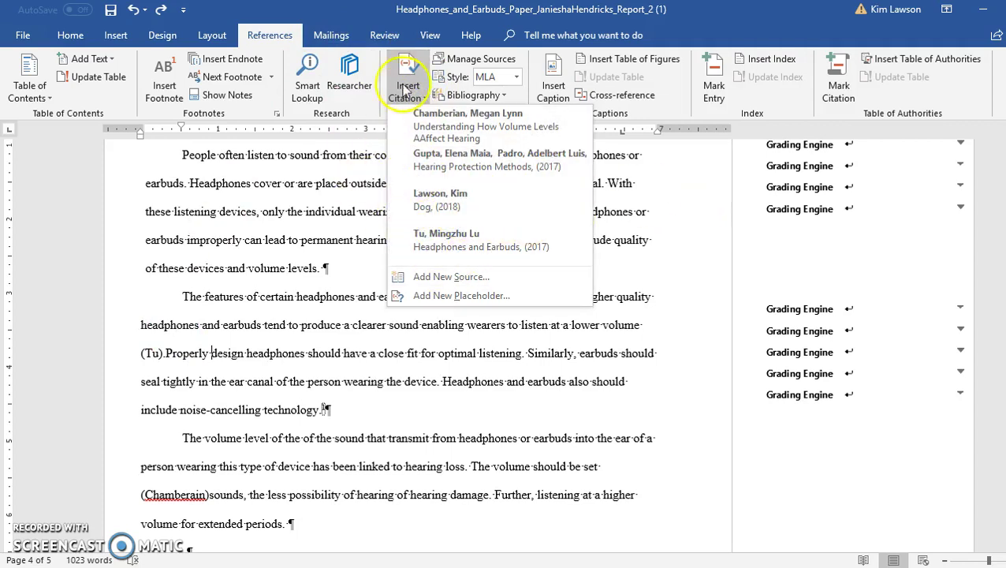
click(476, 62)
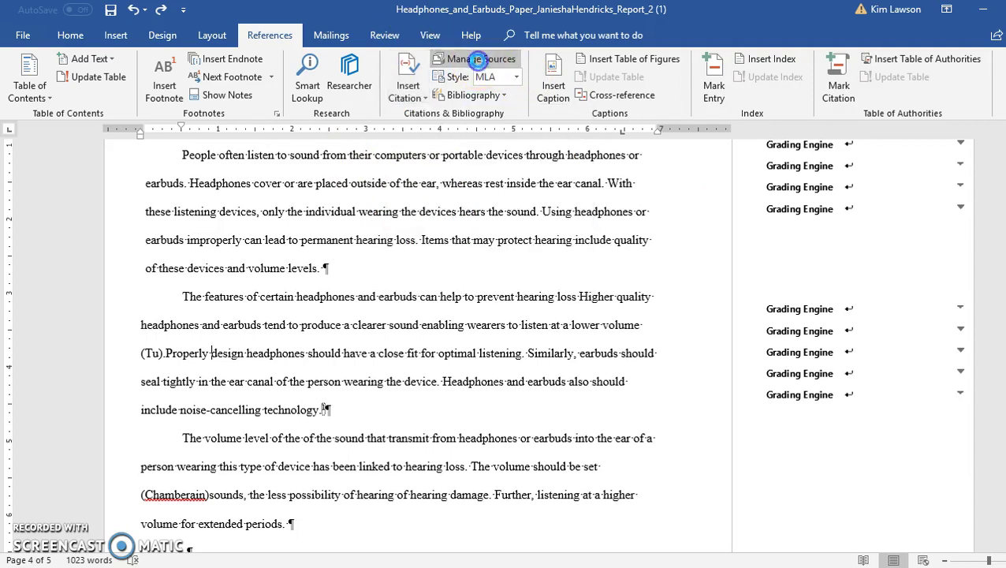
click(528, 194)
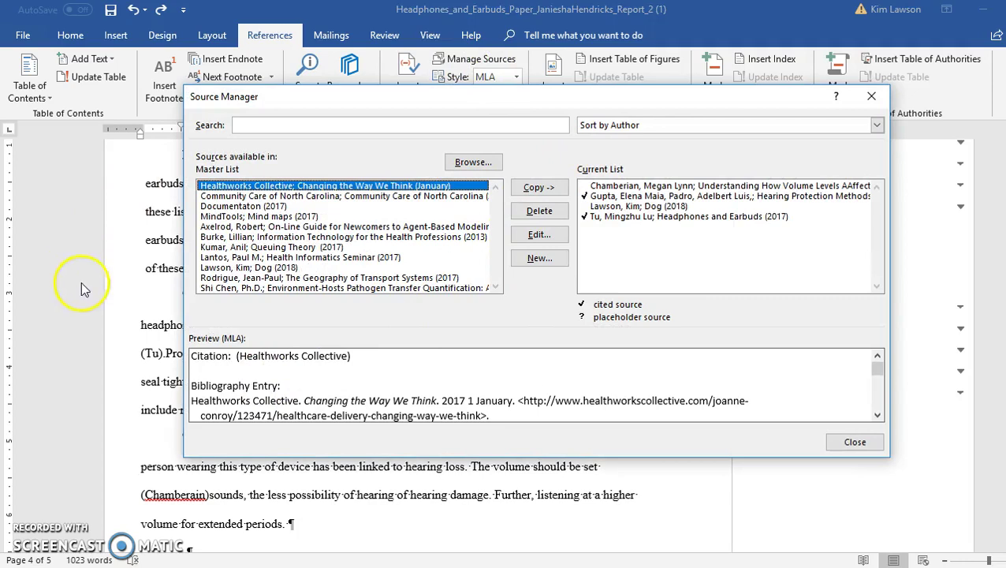
click(628, 207)
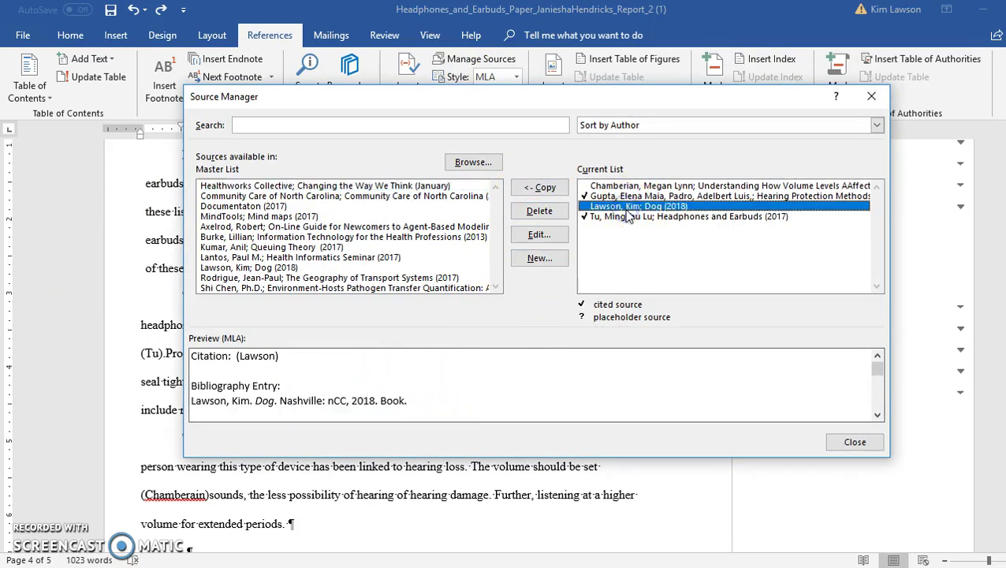
click(539, 211)
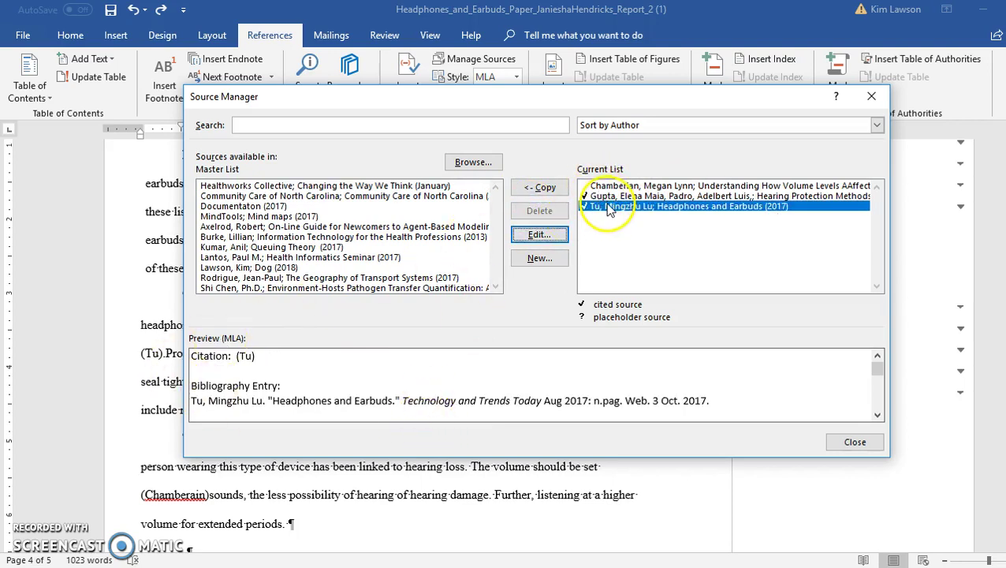
Review the bibliography fields of the 2017 "Headphones and Earbuds" source, then cancel the edit and close the source manager
click(533, 234)
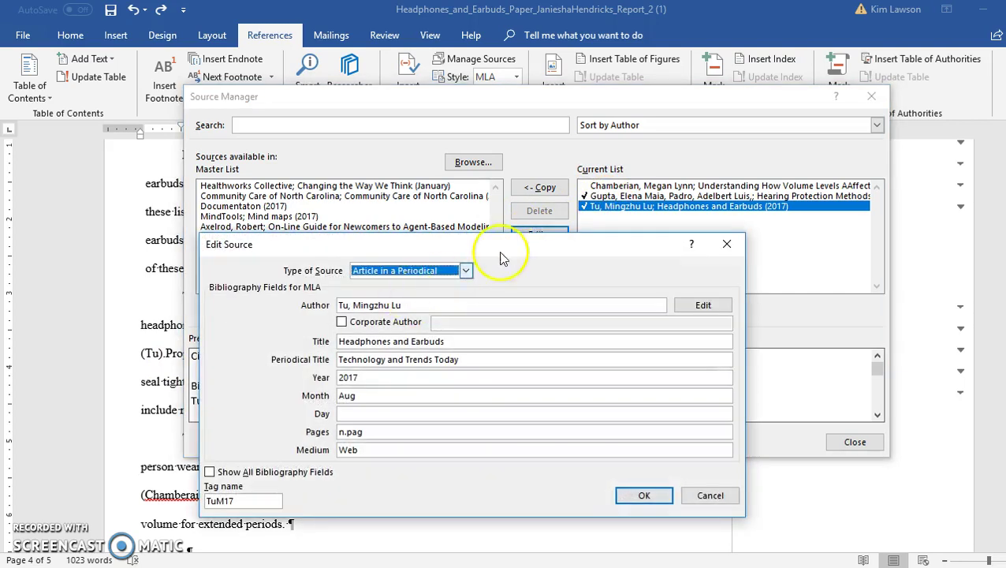
drag(510, 246, 526, 94)
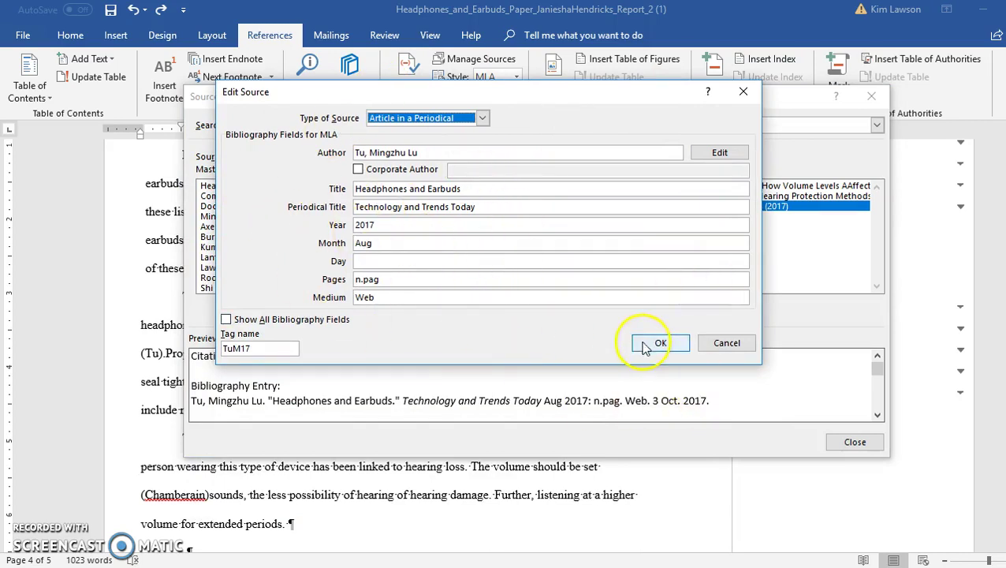
click(721, 348)
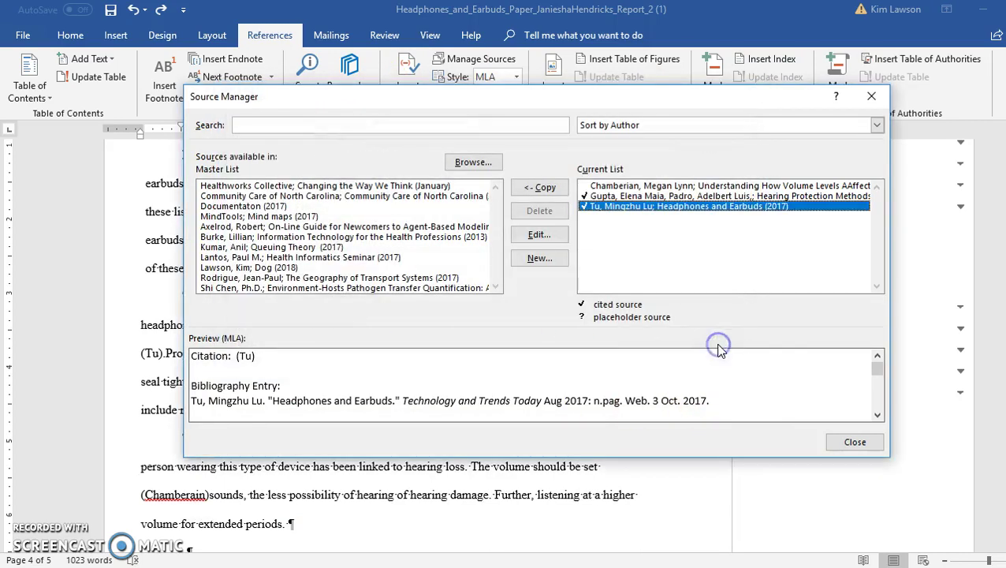
click(853, 442)
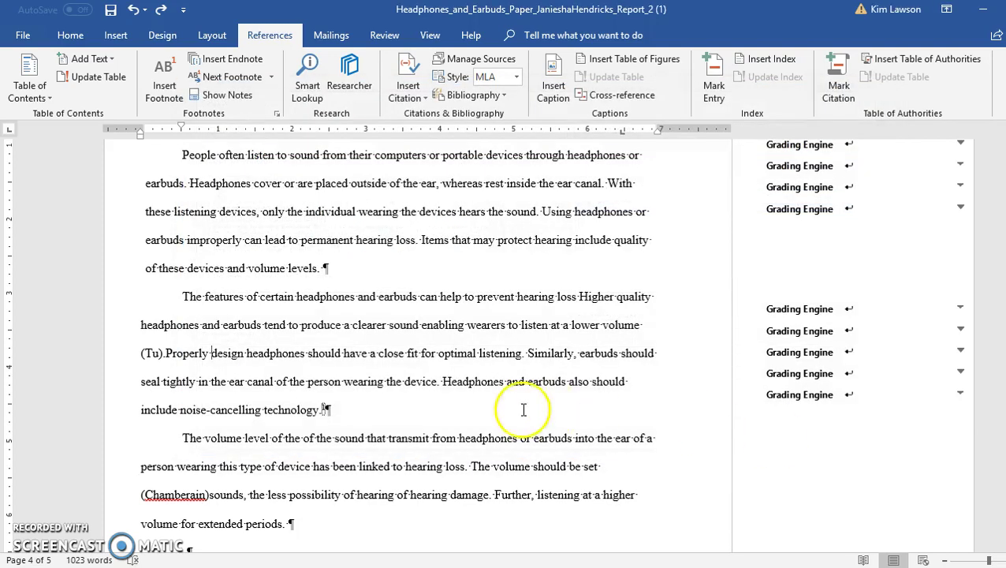
Insert two empty paragraphs between the footnote text ending in "(75-78)" and the passage beginning "Of time could be unsafe"
scroll(348, 393, down, 4)
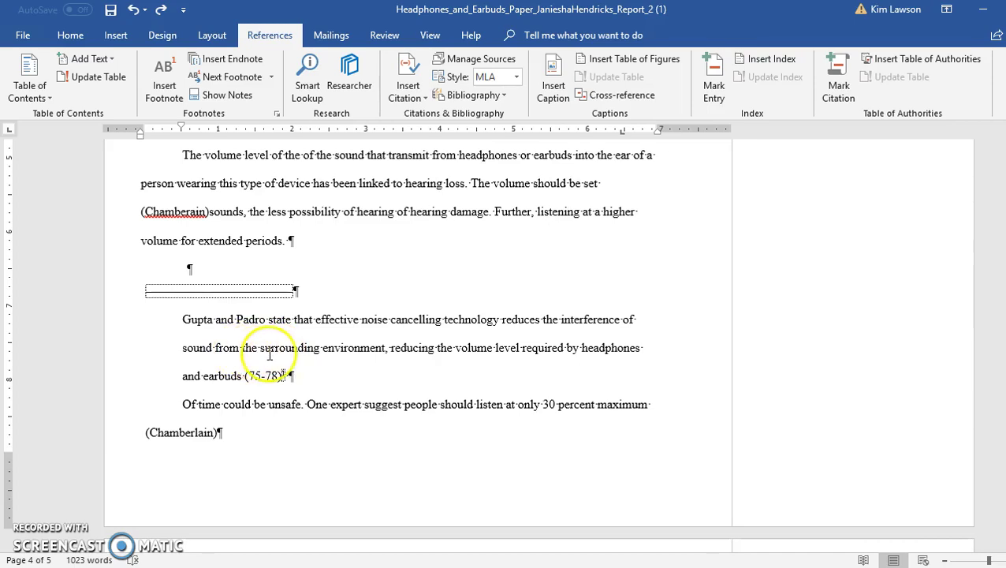
scroll(276, 374, down, 2)
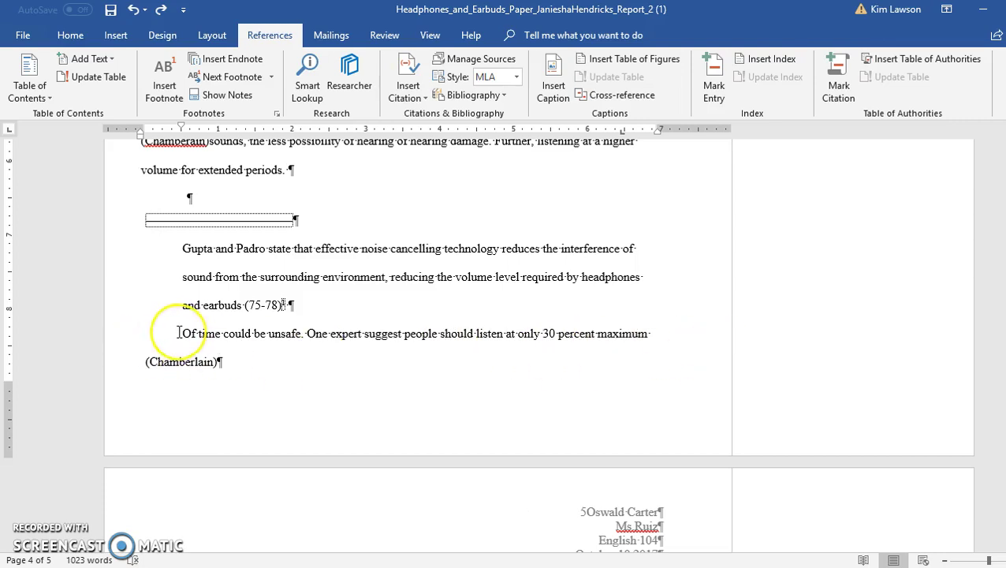
scroll(227, 285, down, 3)
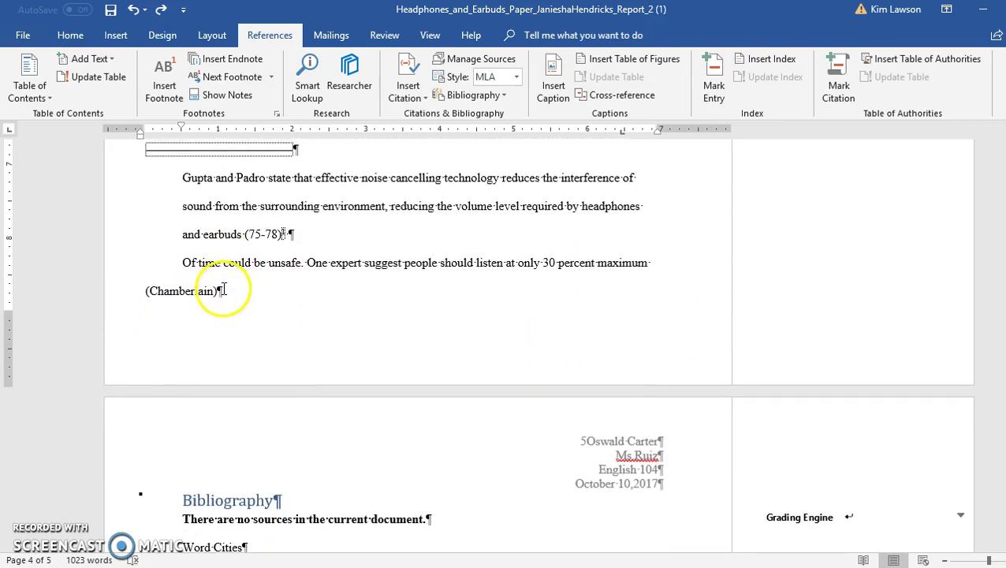
scroll(221, 284, up, 1)
scroll(217, 305, up, 1)
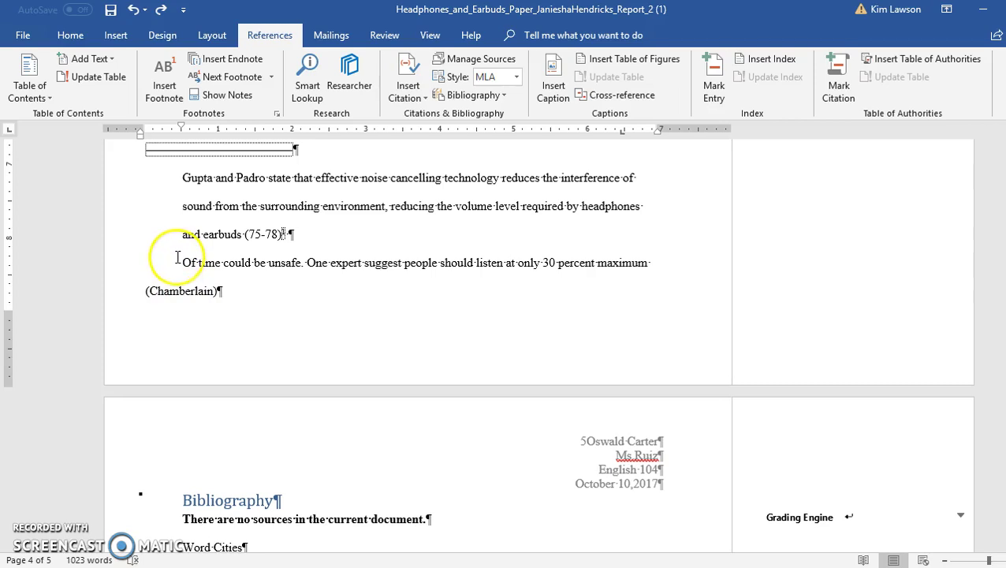
click(178, 260)
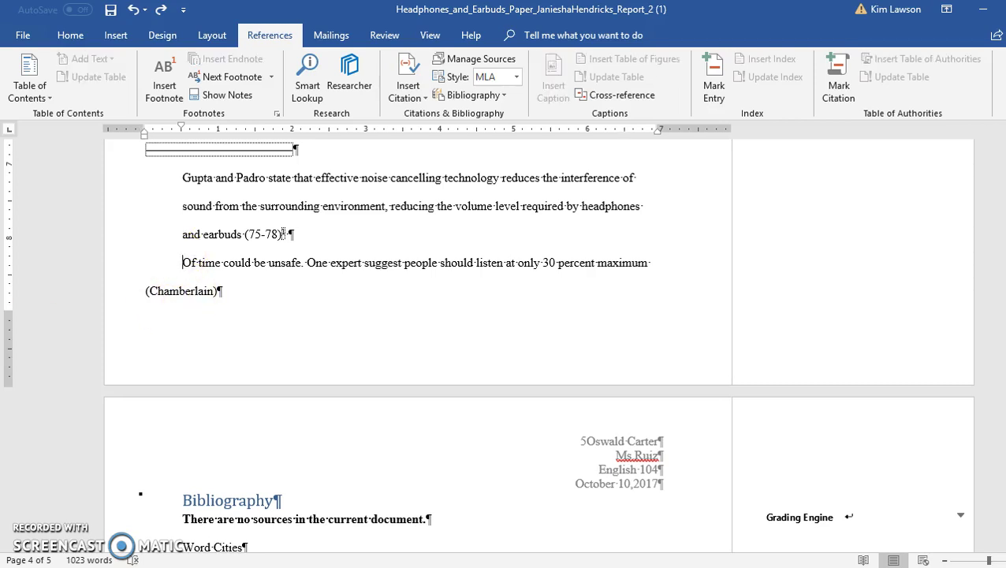
key(Return)
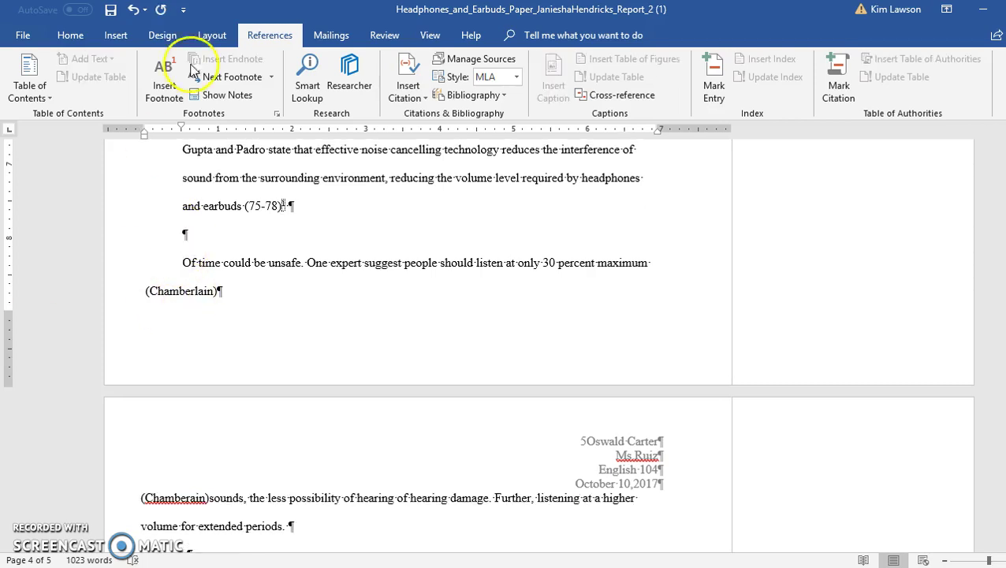
scroll(539, 331, up, 2)
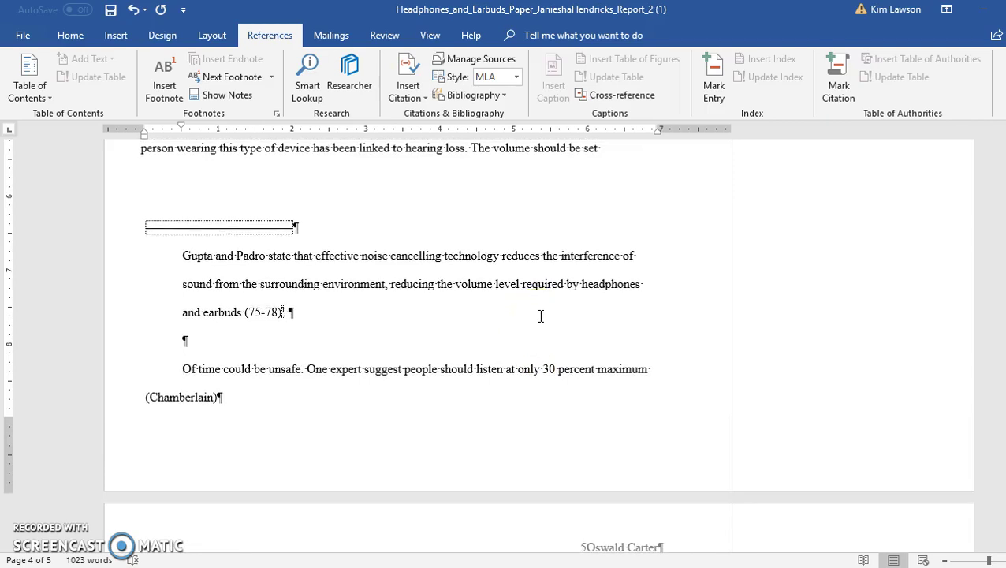
scroll(540, 315, up, 1)
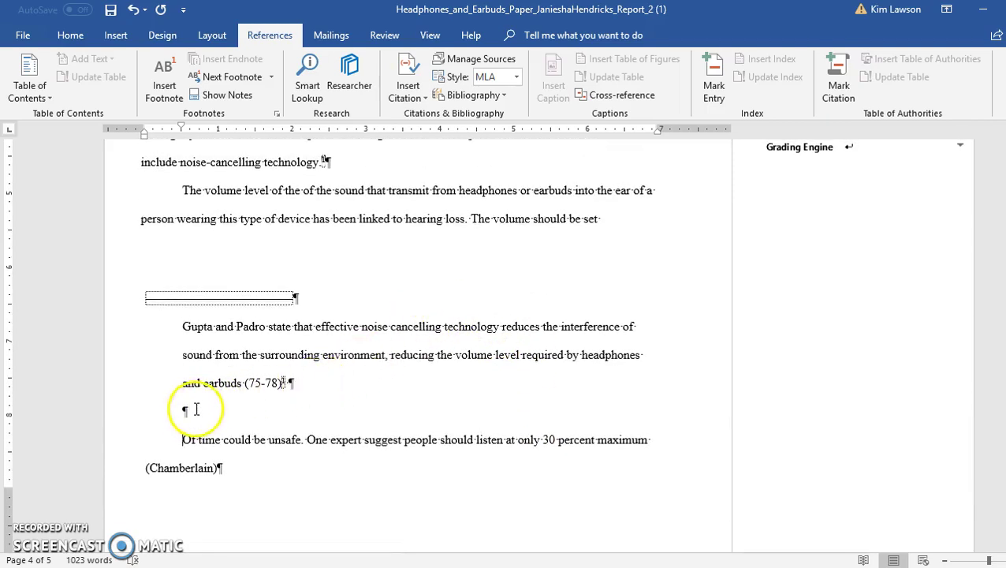
key(Return)
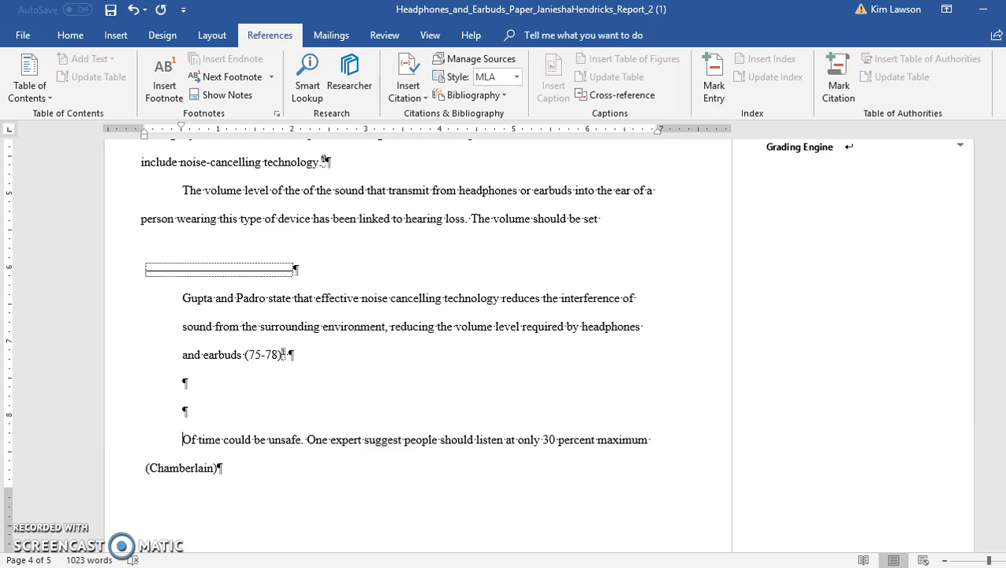
Cut the passage beginning "Of time could be unsafe" and paste it twice after "The volume should be set" in the third body paragraph
scroll(470, 355, down, 1)
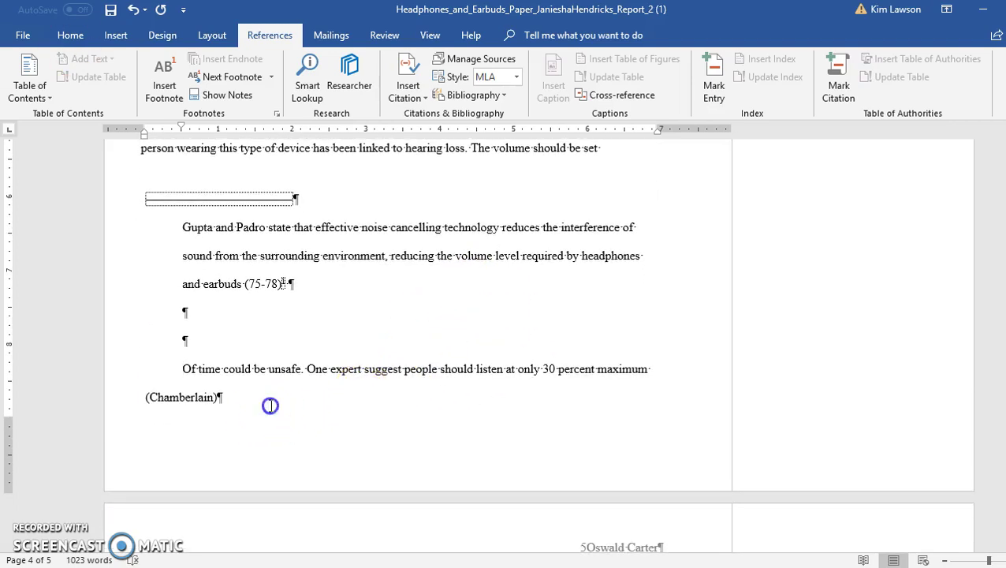
drag(270, 406, 123, 375)
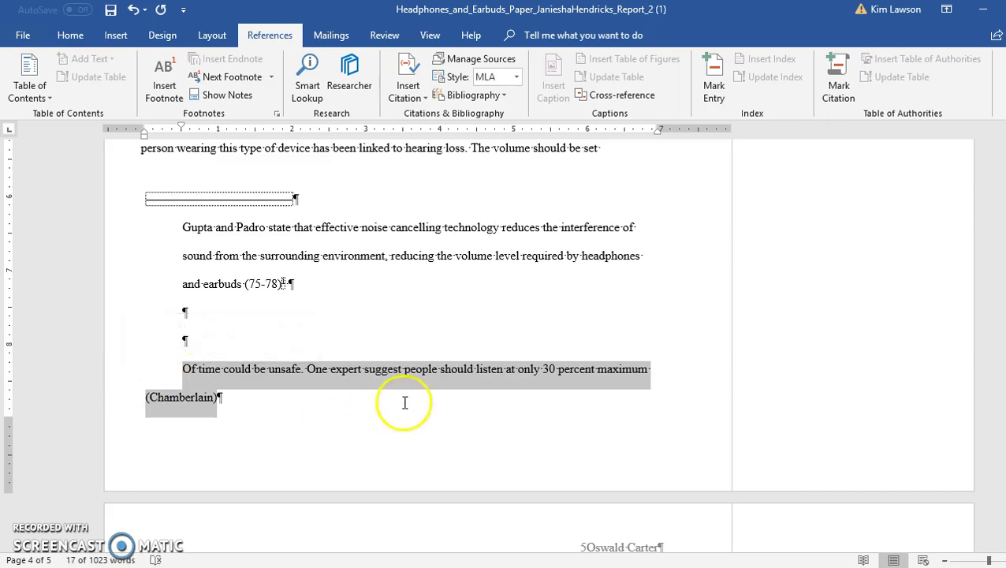
key(Delete)
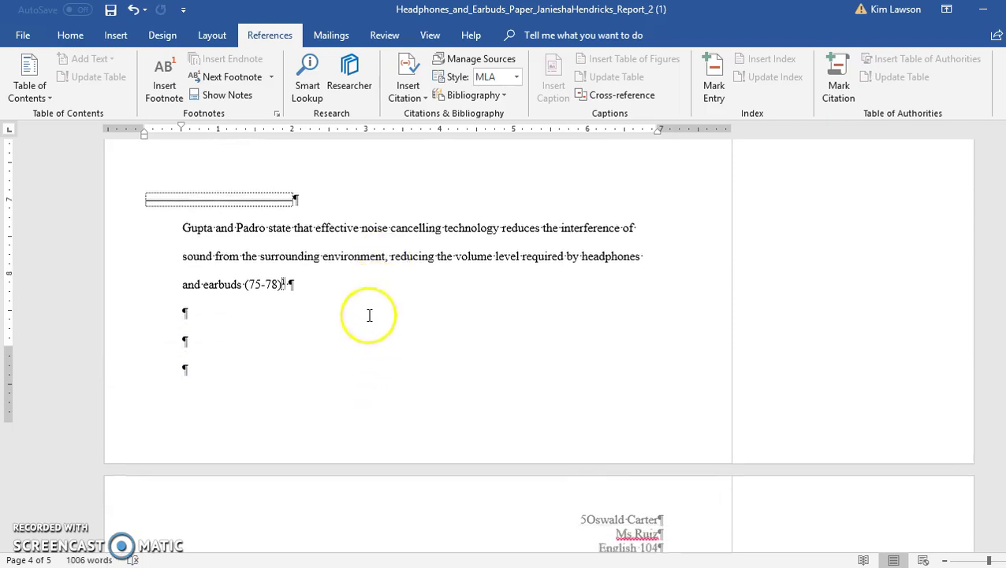
scroll(348, 354, down, 3)
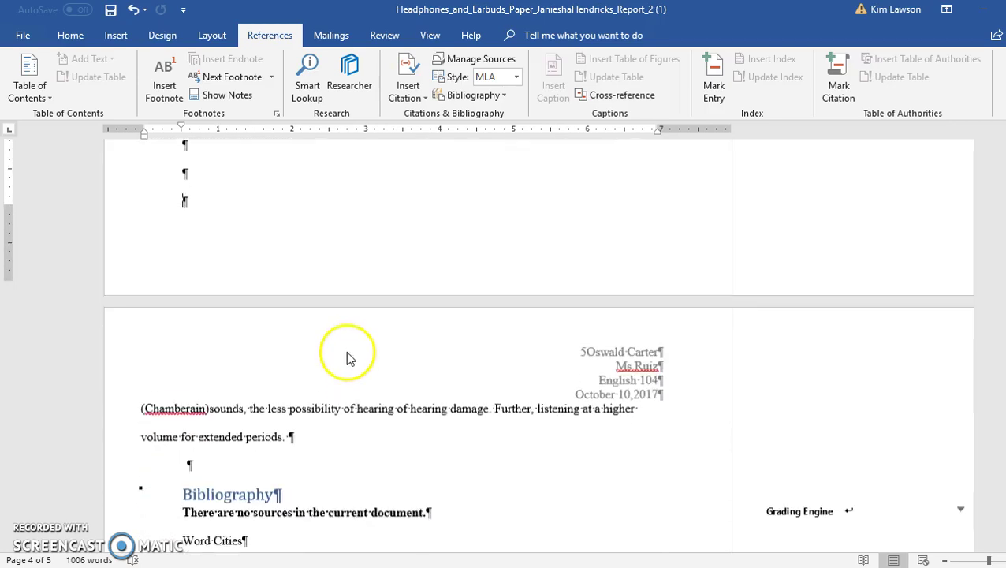
click(126, 394)
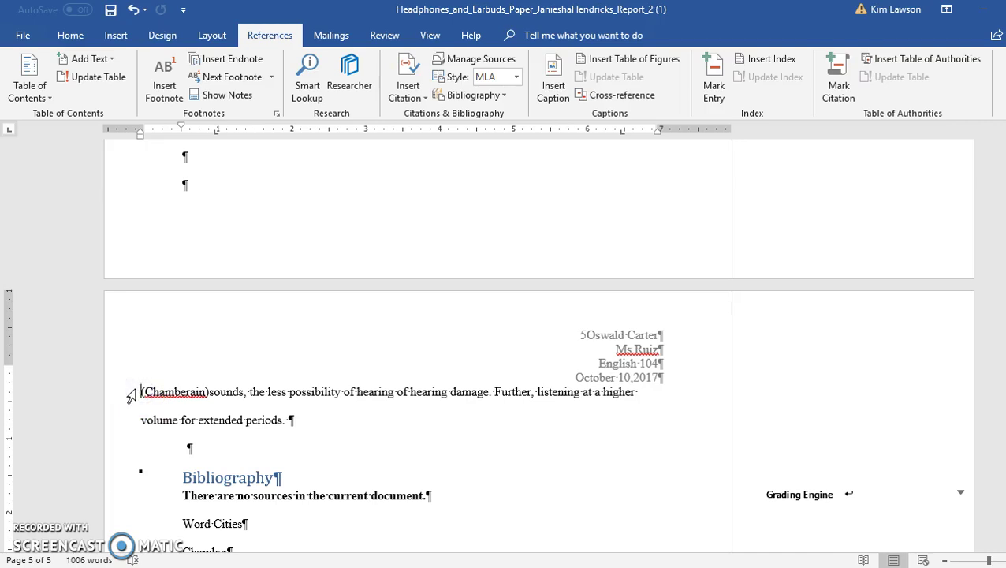
click(200, 455)
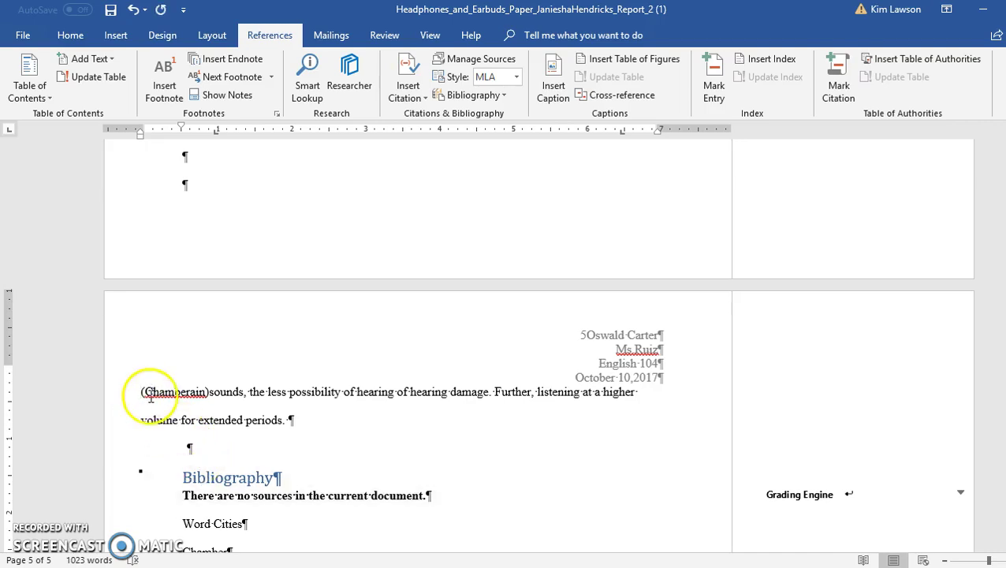
key(ctrl+z)
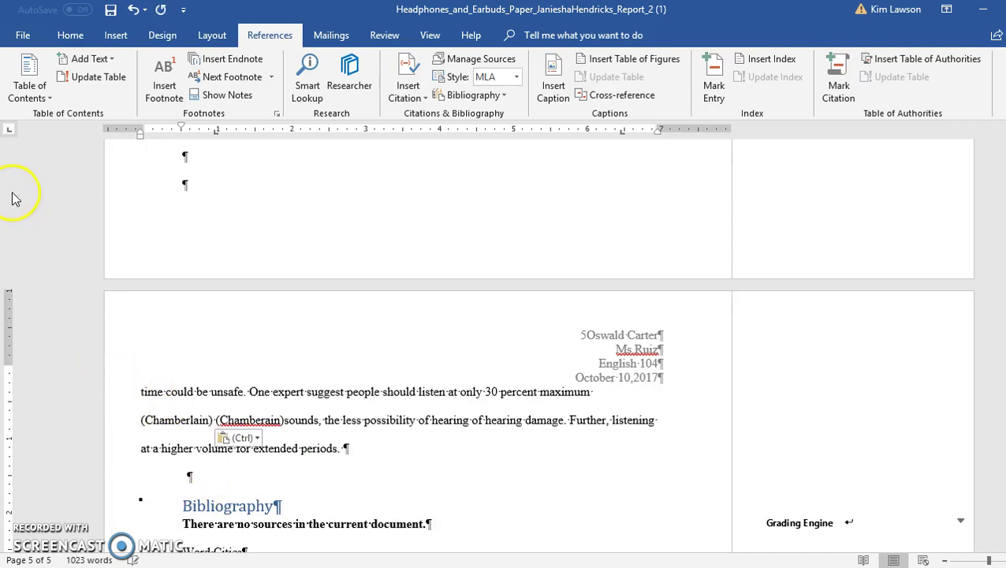
Delete the empty paragraphs below the footnote text ending in "(75-78)"
scroll(347, 201, up, 1)
scroll(348, 201, up, 3)
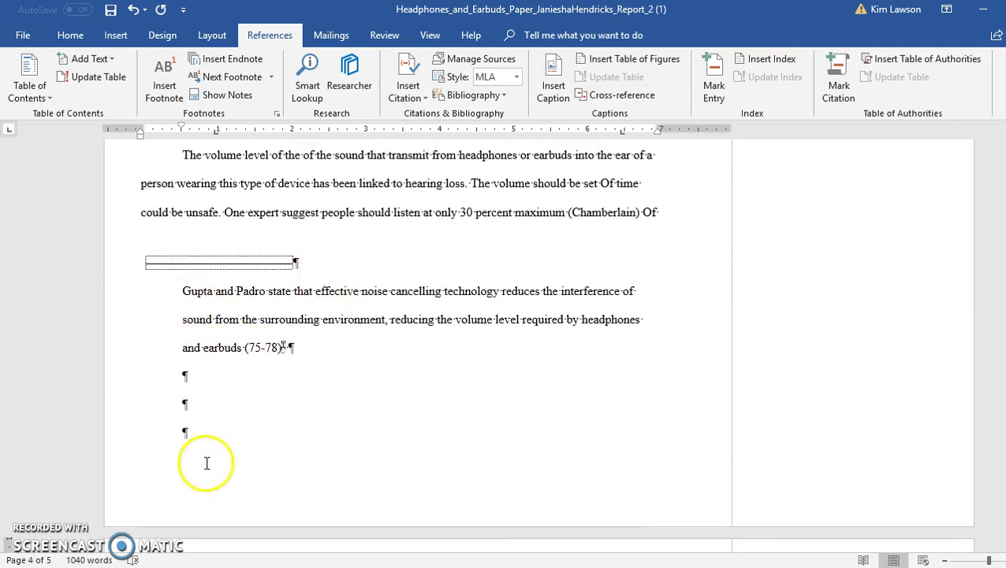
click(198, 430)
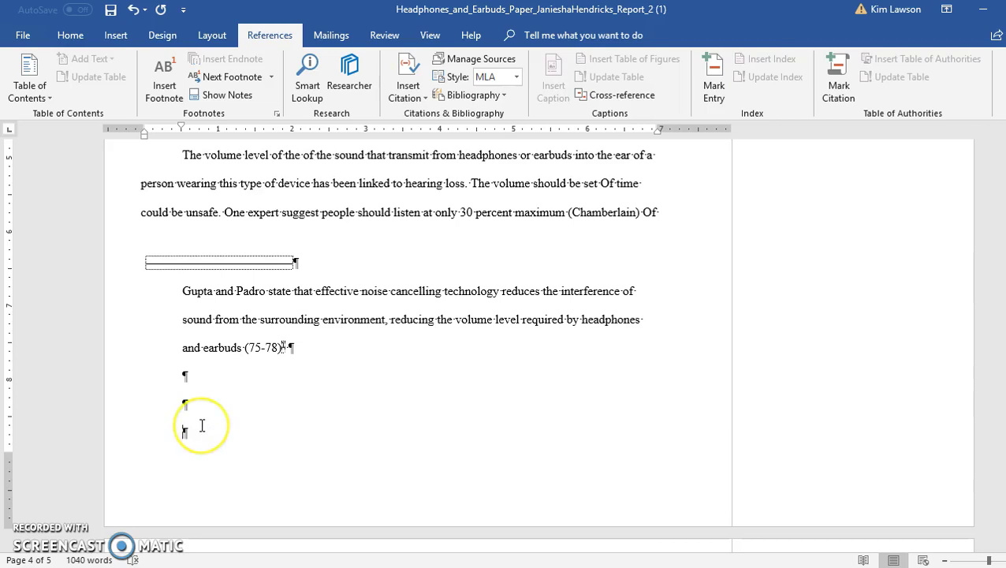
key(ctrl+z)
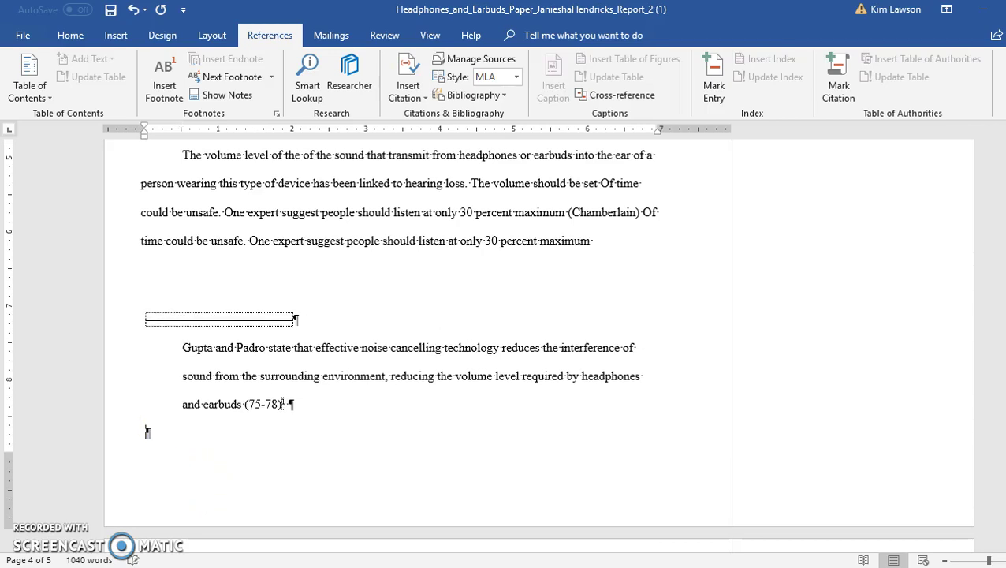
click(85, 479)
key(ctrl+z)
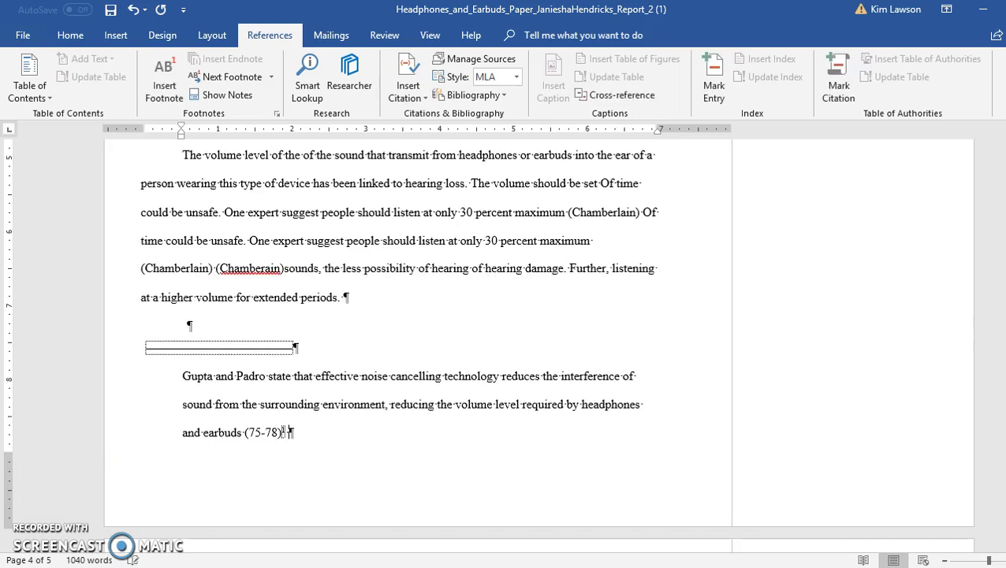
Delete the empty paragraph between the third body paragraph and the footnote separator line
scroll(249, 349, down, 2)
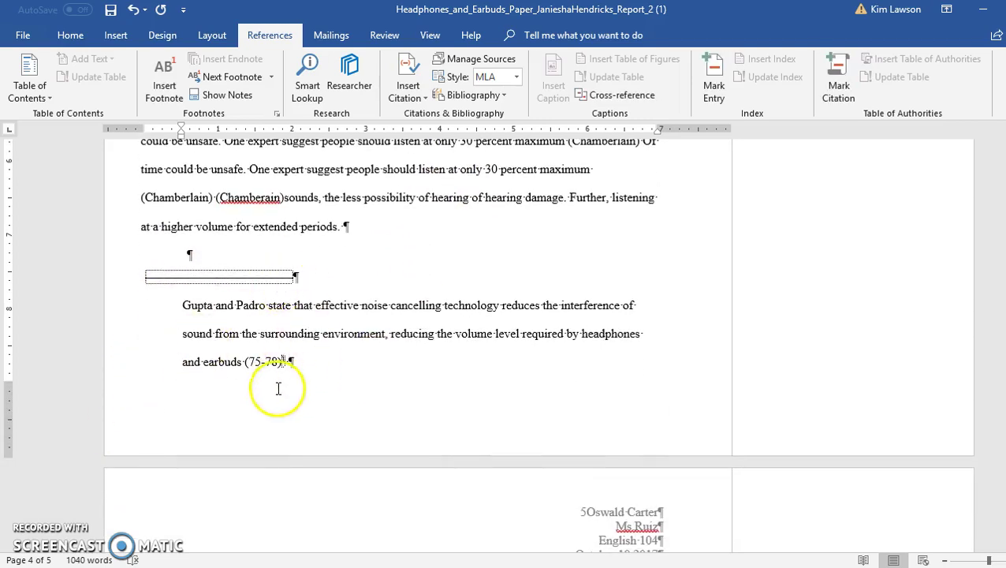
click(204, 257)
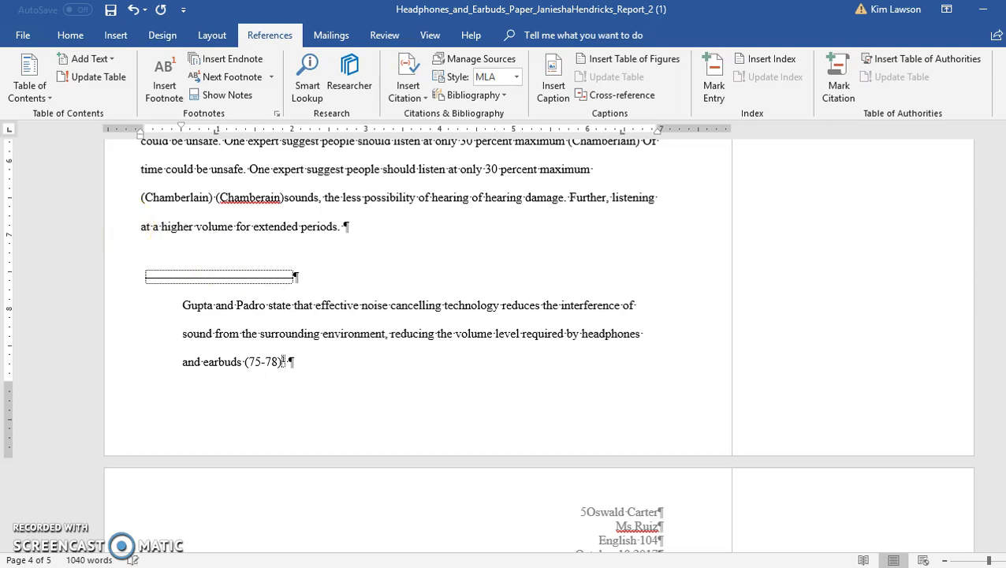
Align the footnote text ending in "(75-78)" with the left margin and give it a first-line indent of about 0.5 inch
scroll(206, 225, down, 5)
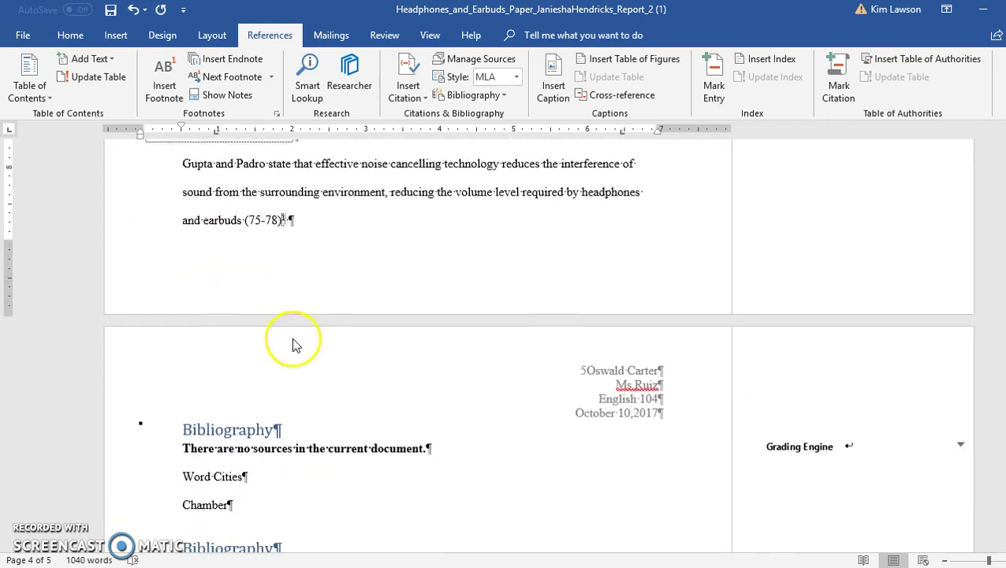
scroll(276, 252, up, 3)
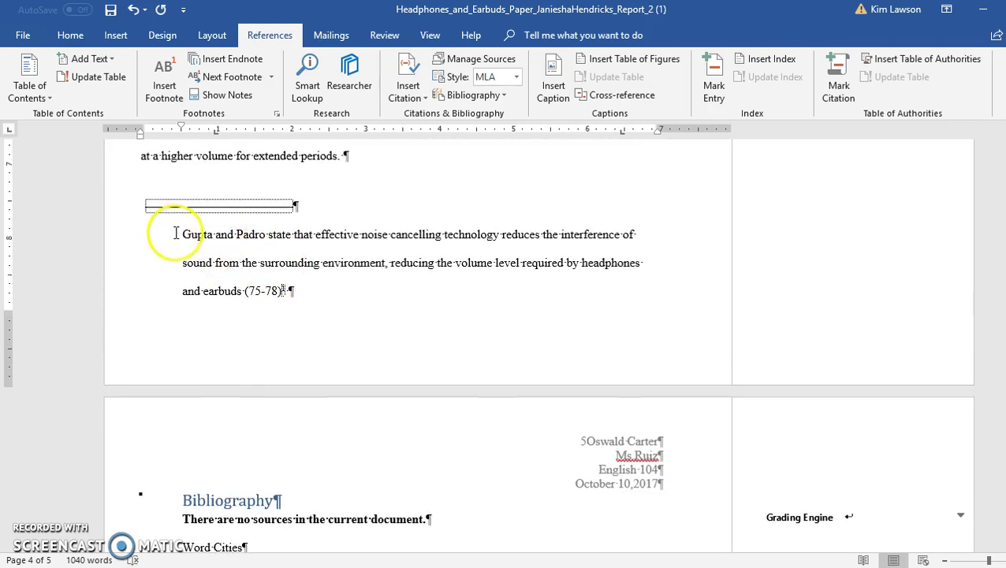
drag(175, 232, 317, 302)
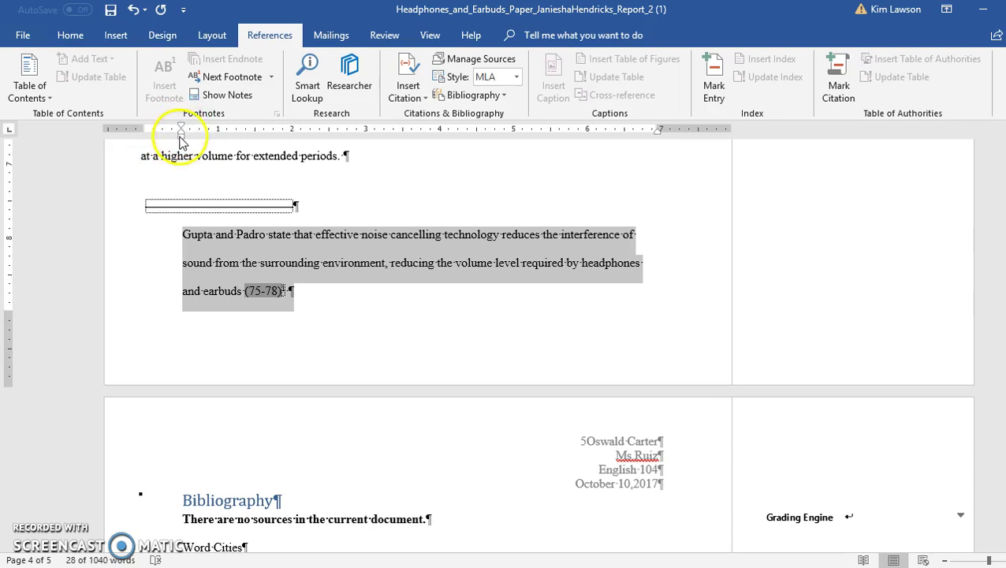
drag(181, 134, 142, 138)
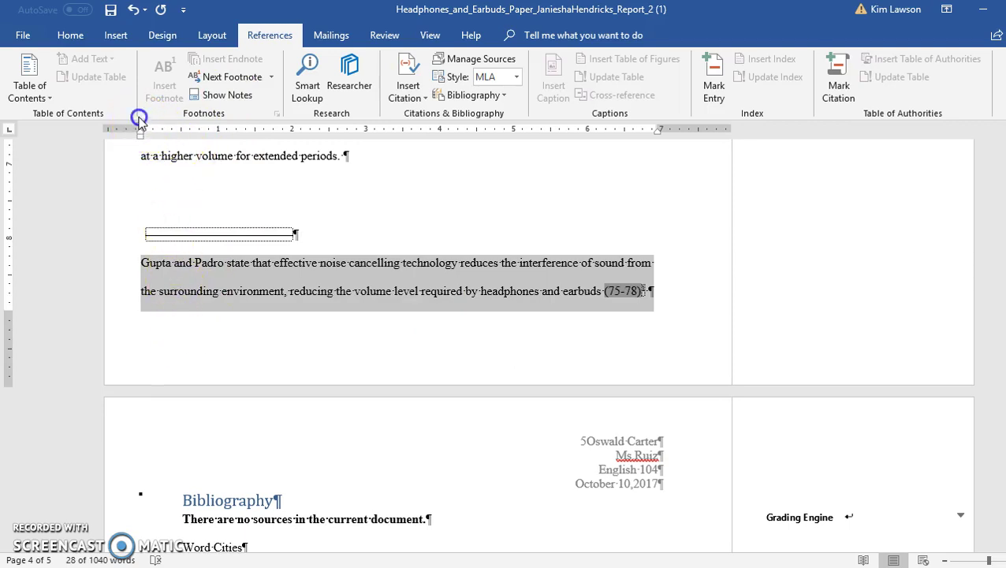
drag(139, 126, 184, 135)
Review the source entries in the second Bibliography on the paper's last page
scroll(490, 262, down, 10)
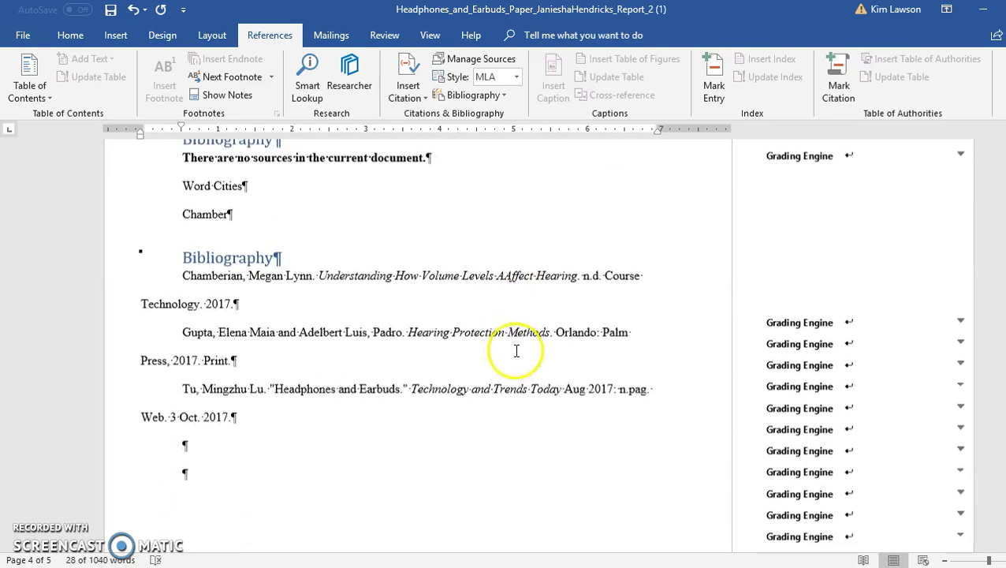
click(418, 466)
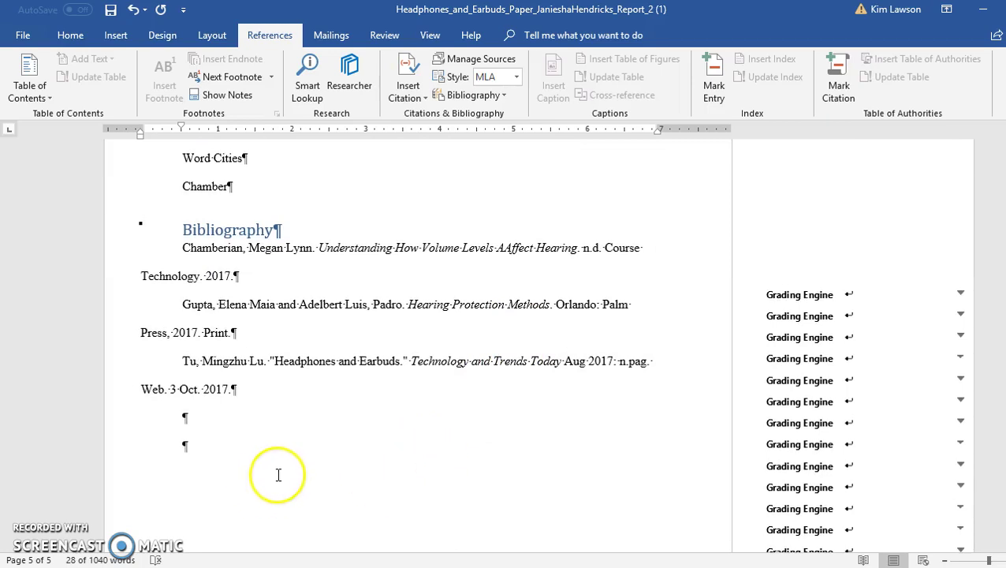
click(288, 438)
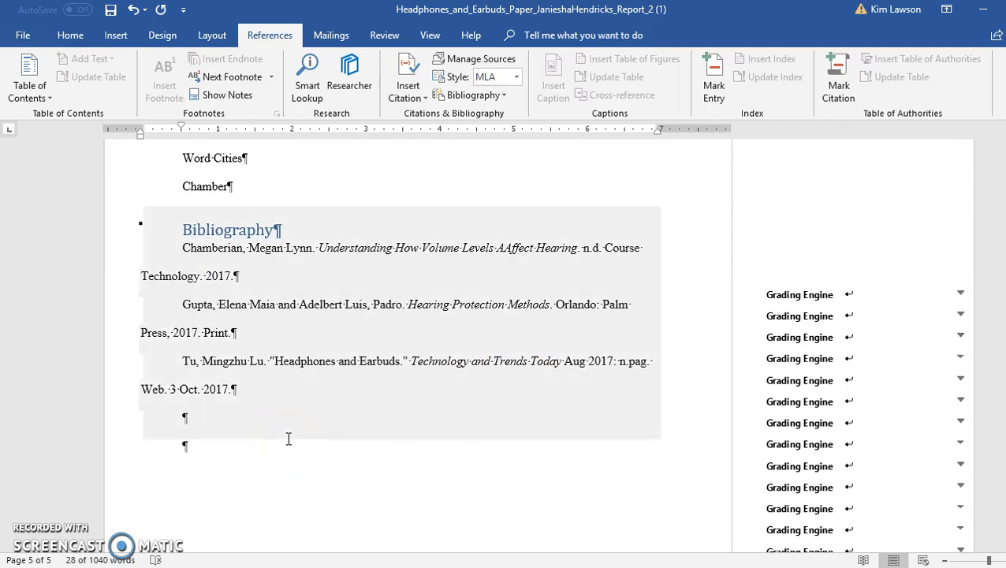
click(305, 485)
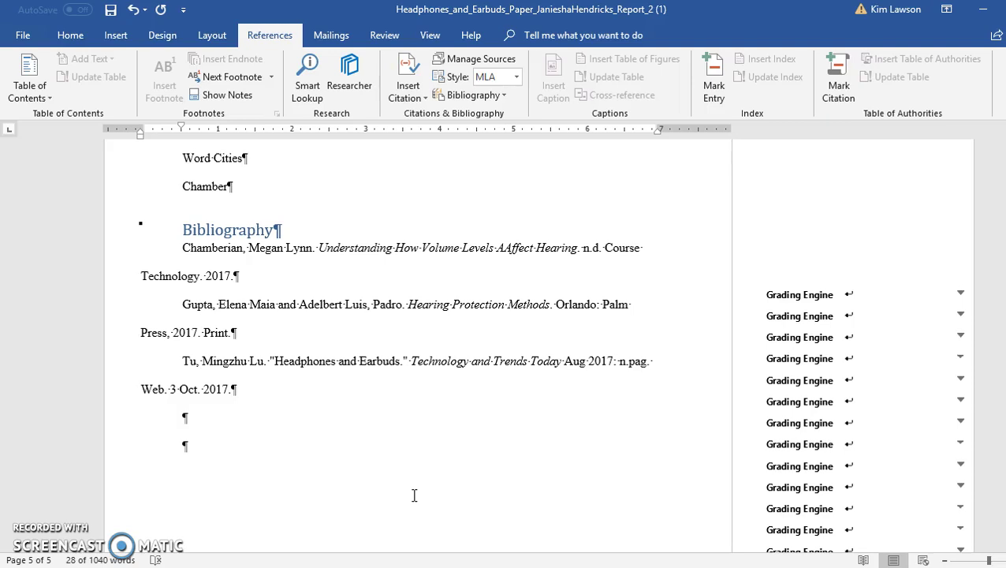
click(437, 364)
click(498, 197)
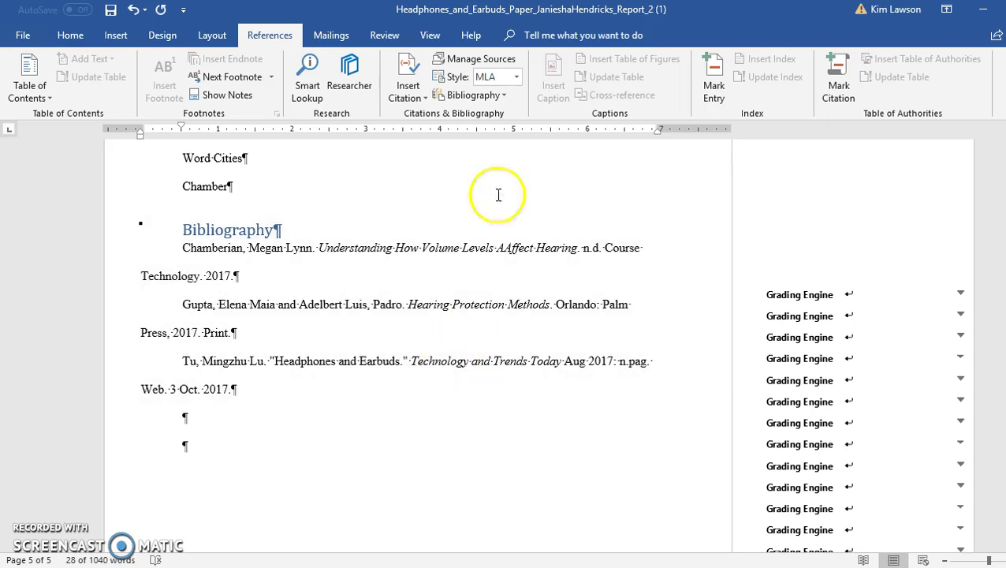
click(782, 544)
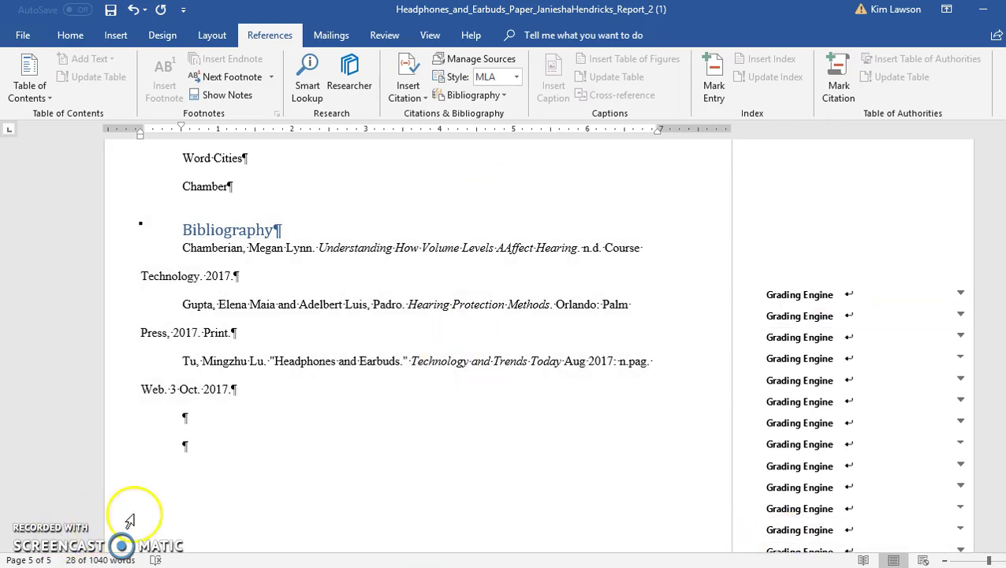